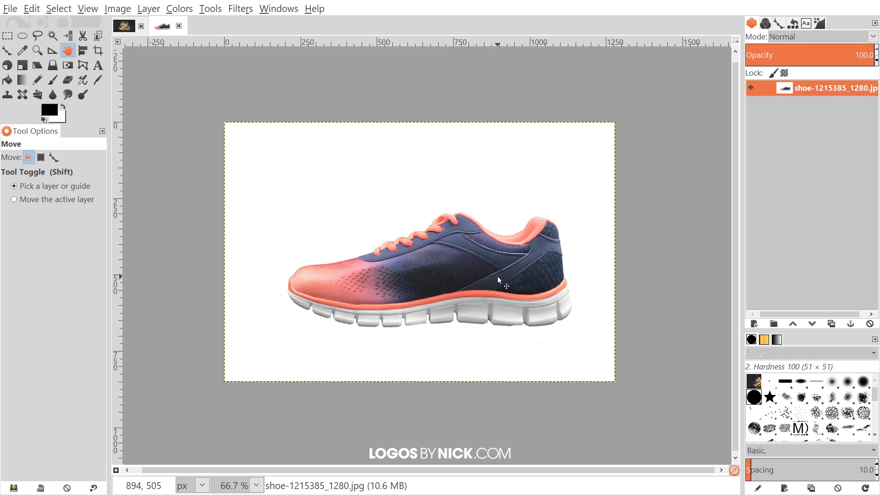
- Add an alpha channel to the shoe layer and duplicate it
right_click(813, 93)
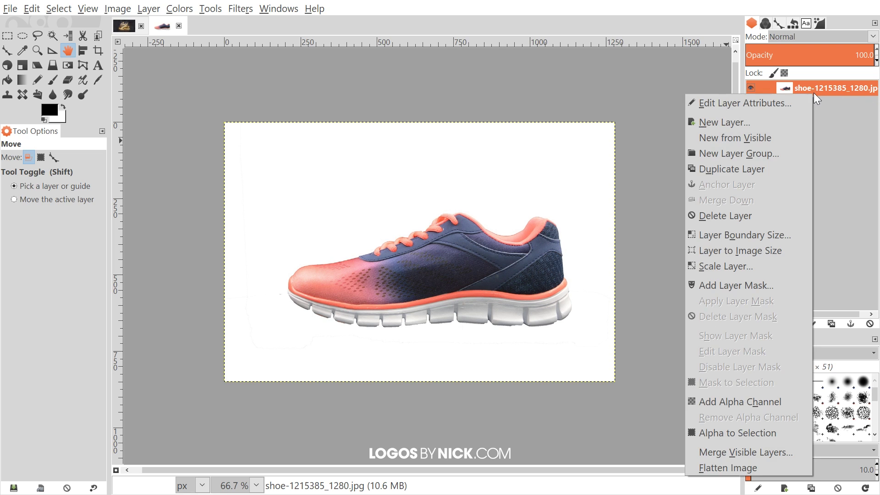
left_click(711, 402)
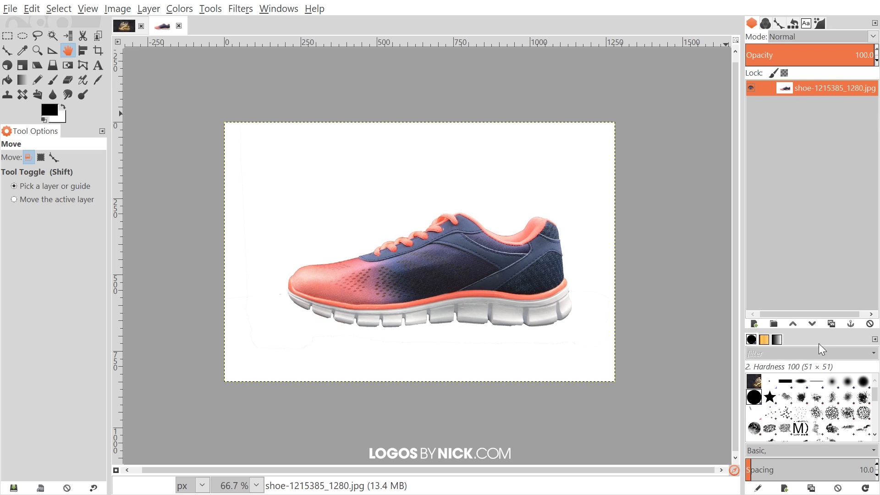
left_click(831, 324)
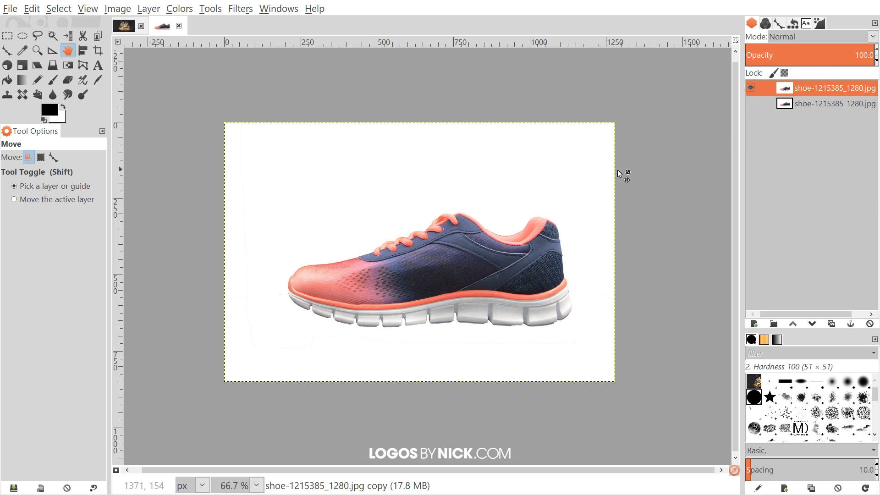
- Desaturate the duplicated shoe layer to grayscale using Lightness
scroll(348, 236, "up", 1)
scroll(348, 236, "right", 1)
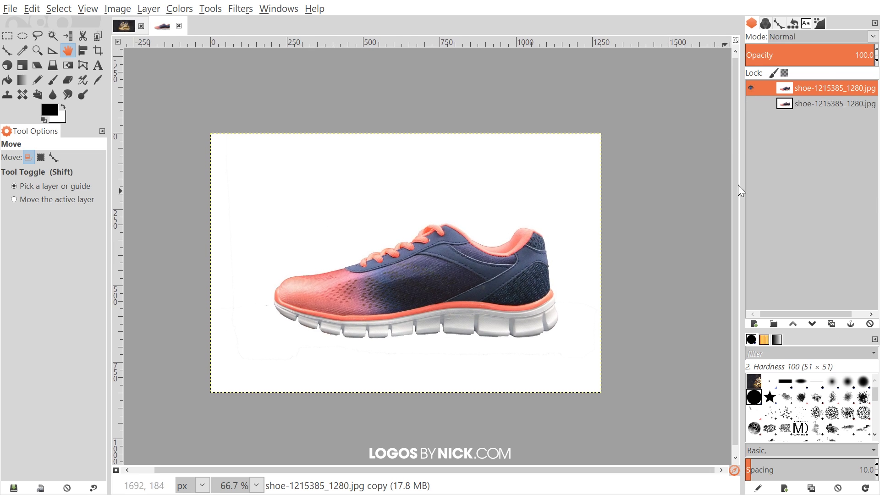
left_click(183, 11)
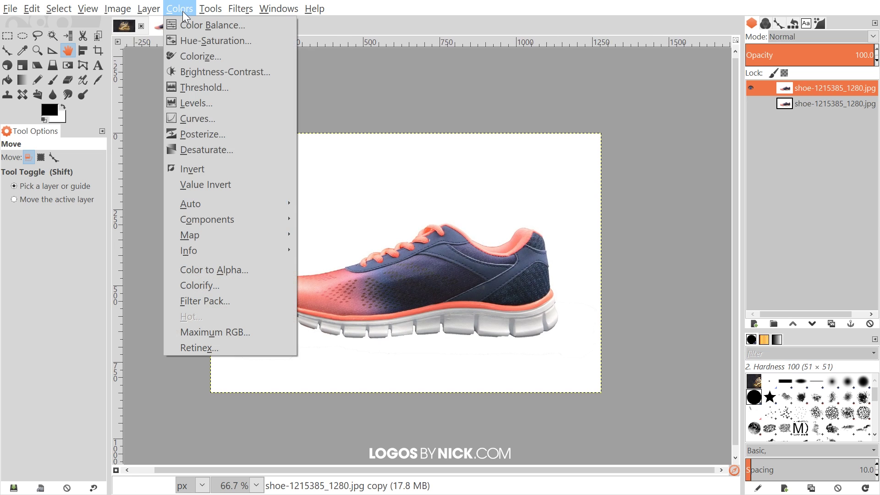
left_click(214, 153)
left_click_drag(507, 144, 603, 126)
left_click(586, 268)
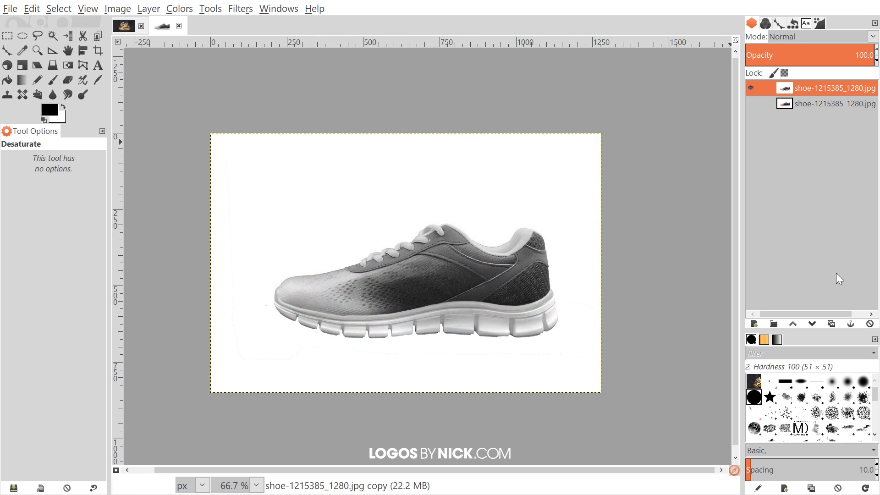
- Duplicate the grayscale shoe, value-invert the copy, set it to Difference mode and merge it down
left_click(832, 324)
left_click(190, 9)
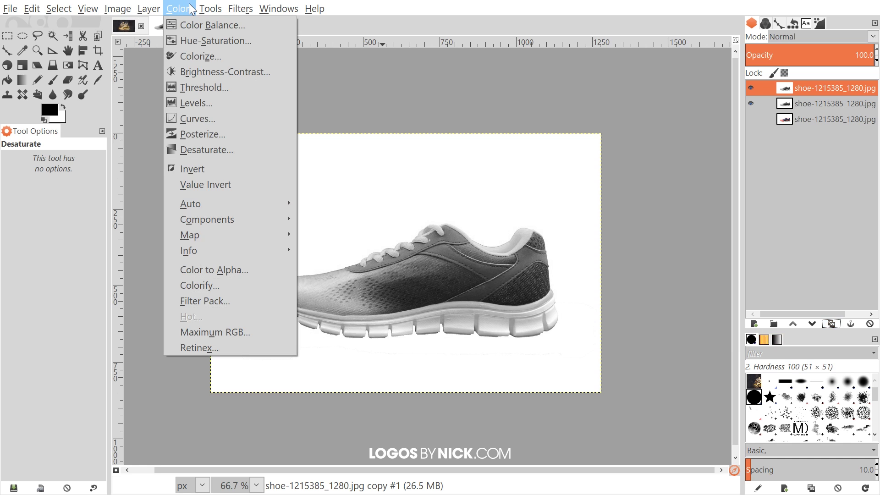
left_click(209, 169)
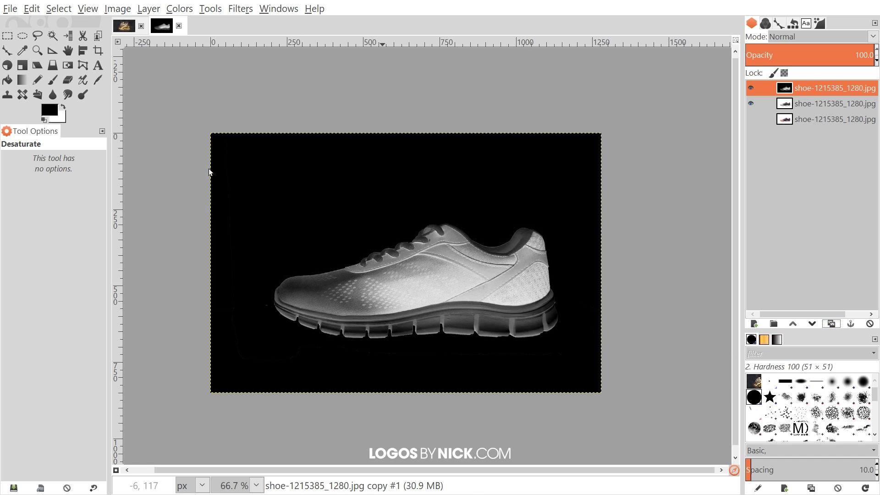
left_click(873, 37)
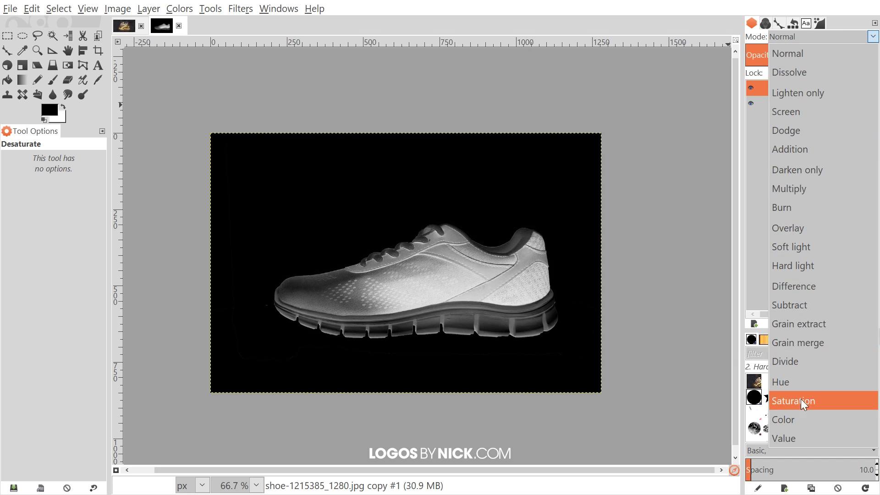
left_click(791, 288)
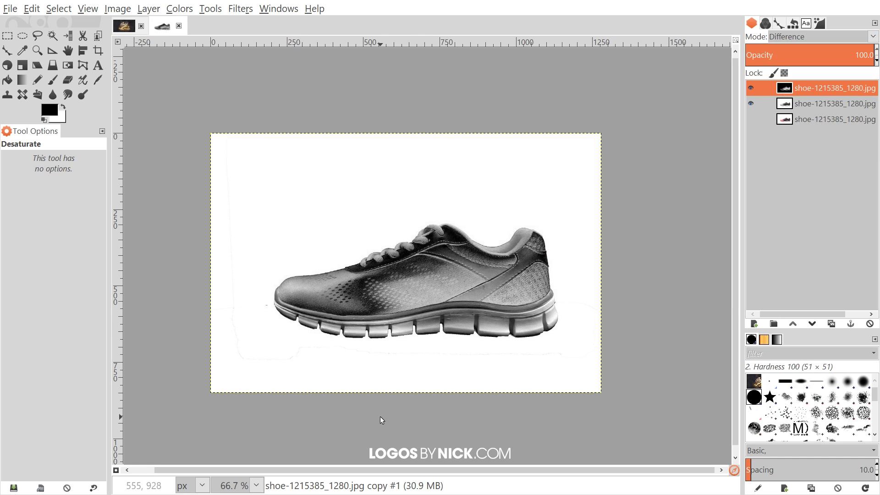
right_click(816, 80)
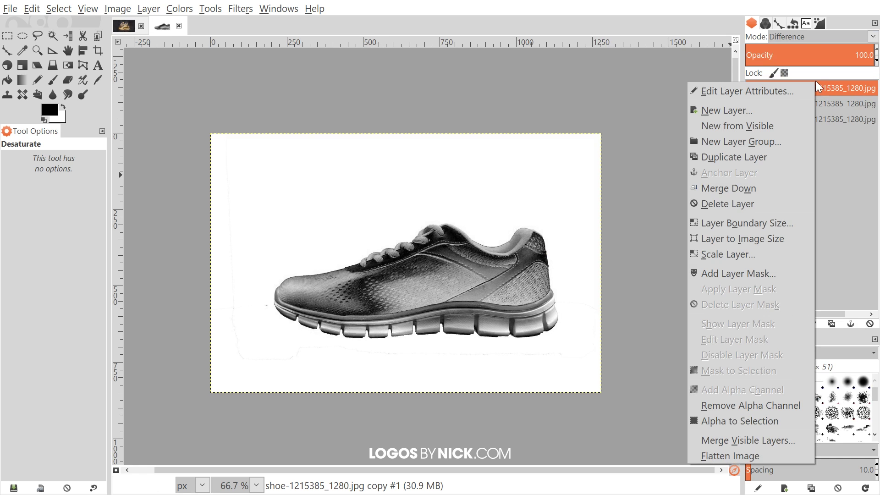
left_click(743, 189)
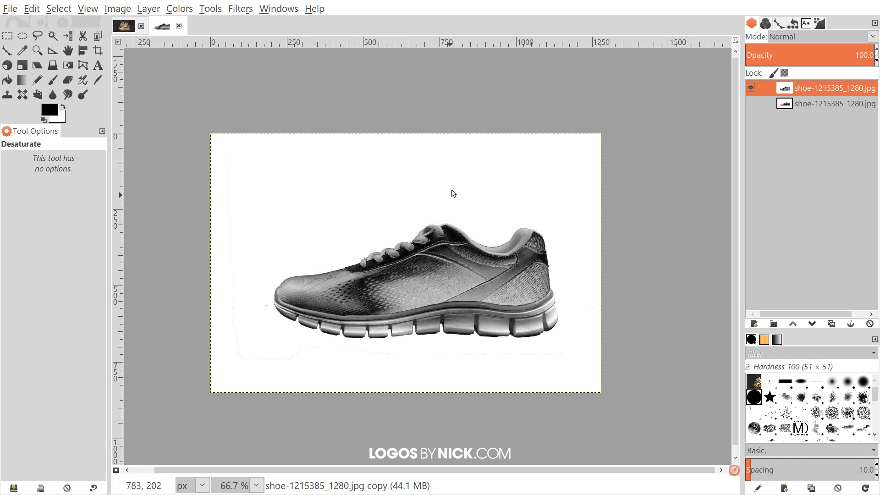
- Repeat on the merged shoe: duplicate, value-invert, blend in Difference mode, and merge down again
left_click(832, 323)
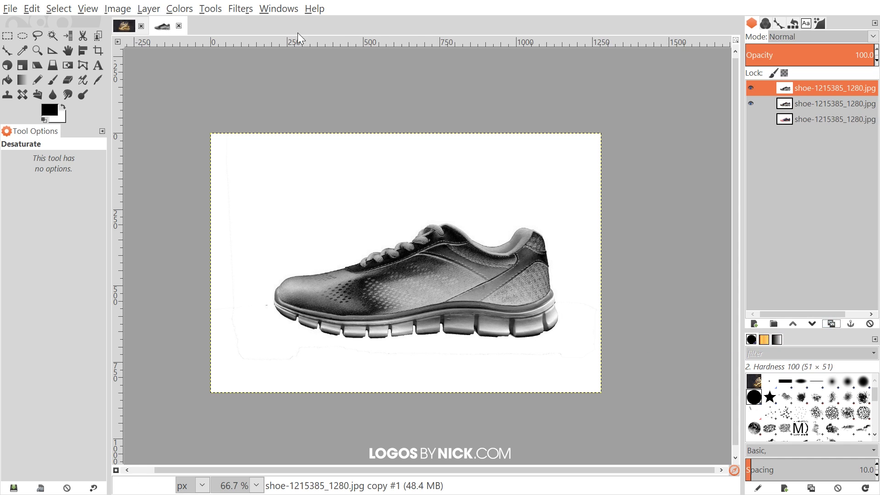
left_click(180, 9)
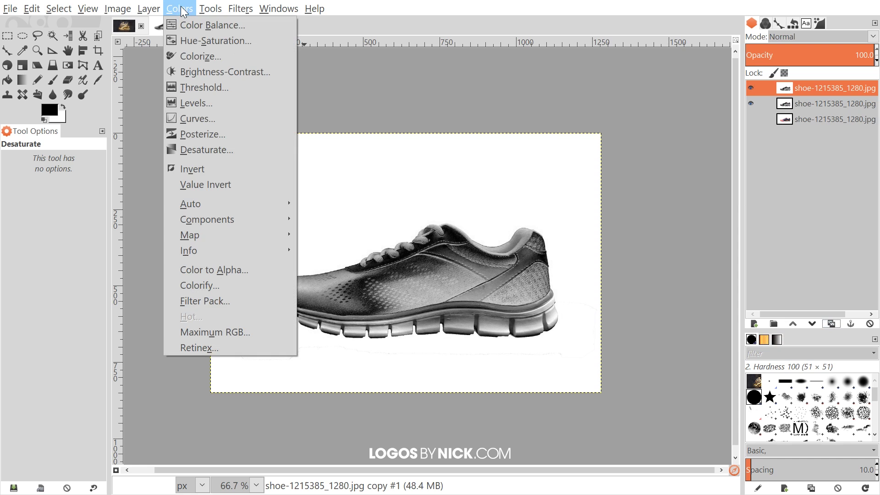
left_click(208, 172)
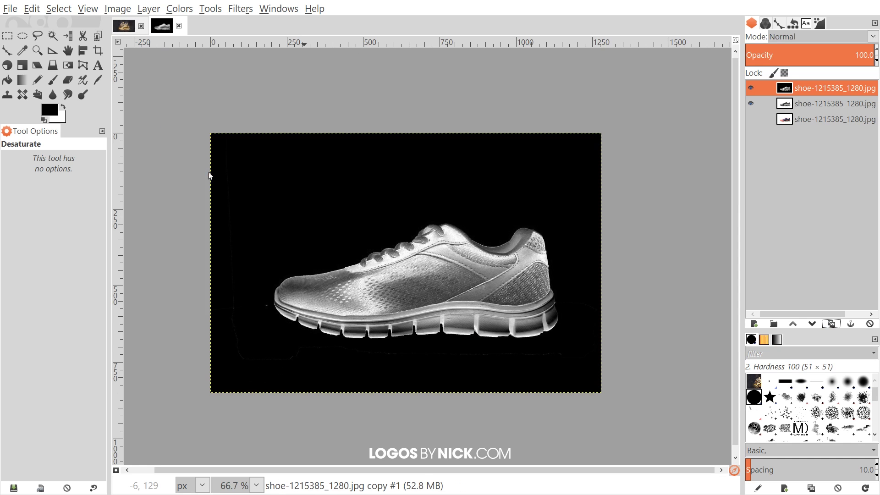
left_click(873, 36)
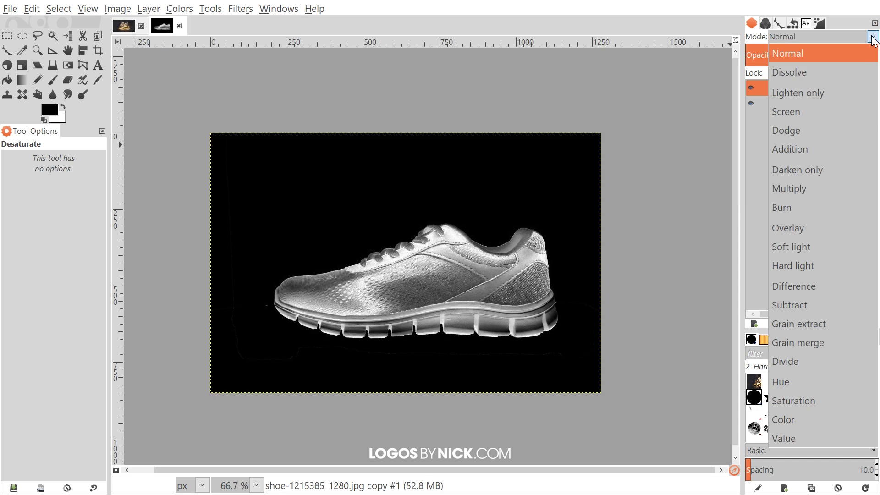
left_click(793, 287)
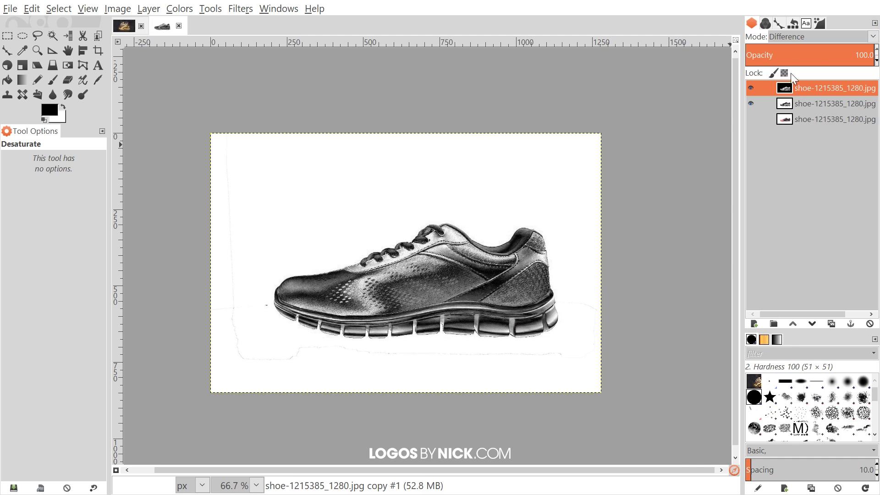
right_click(791, 90)
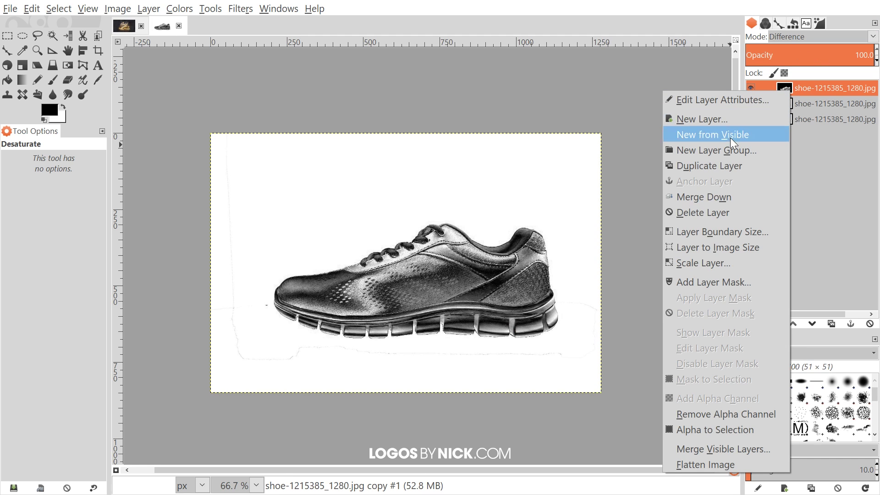
left_click(725, 199)
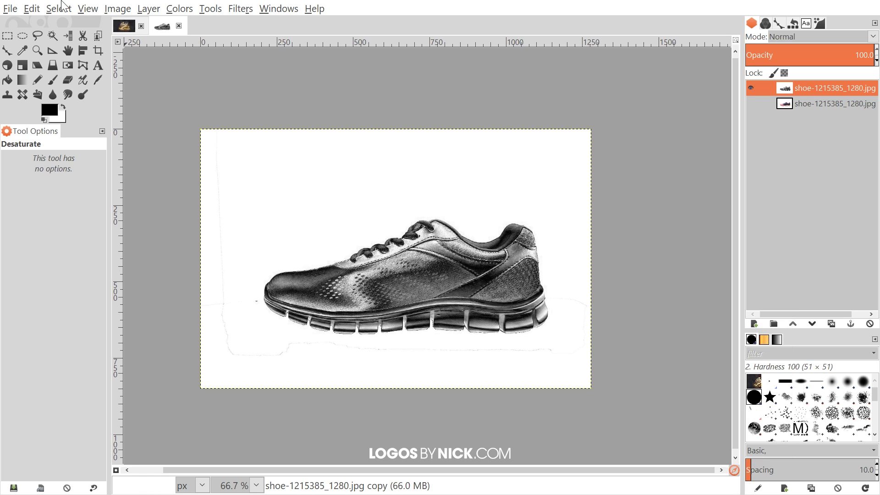
- Colorize the shoe layer gold with Hue 53, Saturation 69 and Lightness 0
left_click(179, 9)
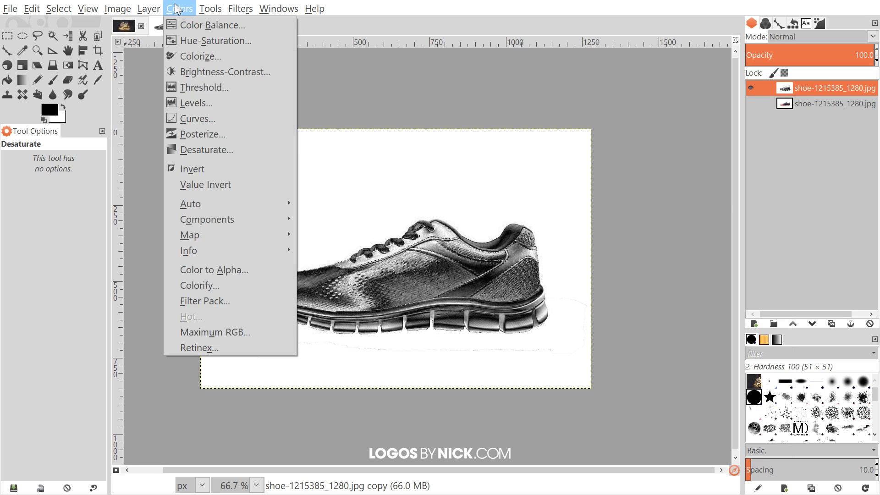
left_click(208, 54)
left_click_drag(508, 190, 696, 78)
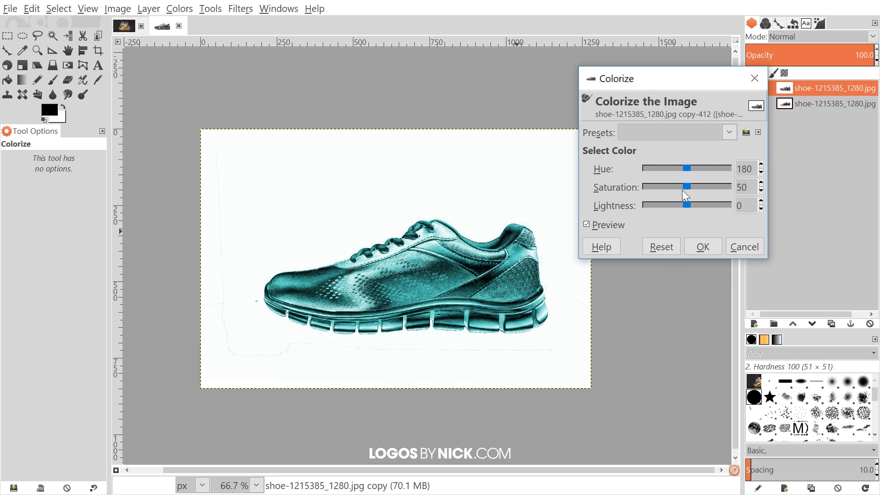
left_click_drag(687, 169, 659, 167)
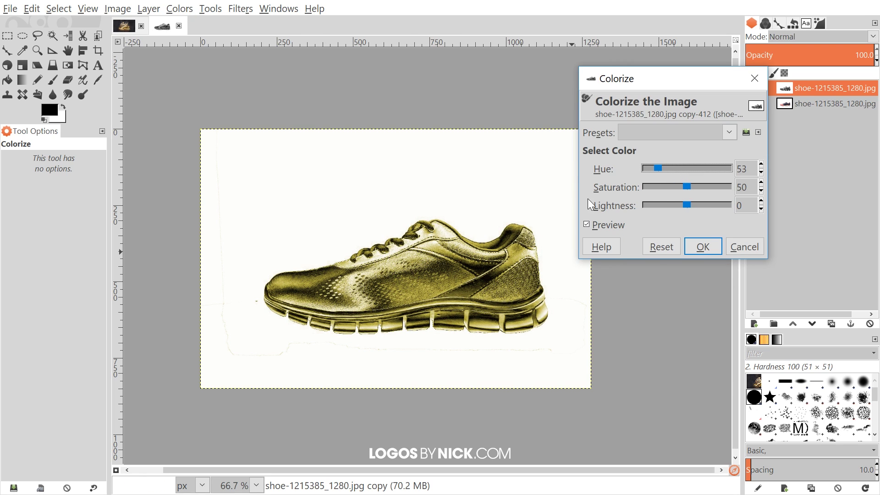
mouse_move(686, 185)
left_mouse_down()
mouse_move(711, 185)
mouse_move(702, 189)
left_mouse_up()
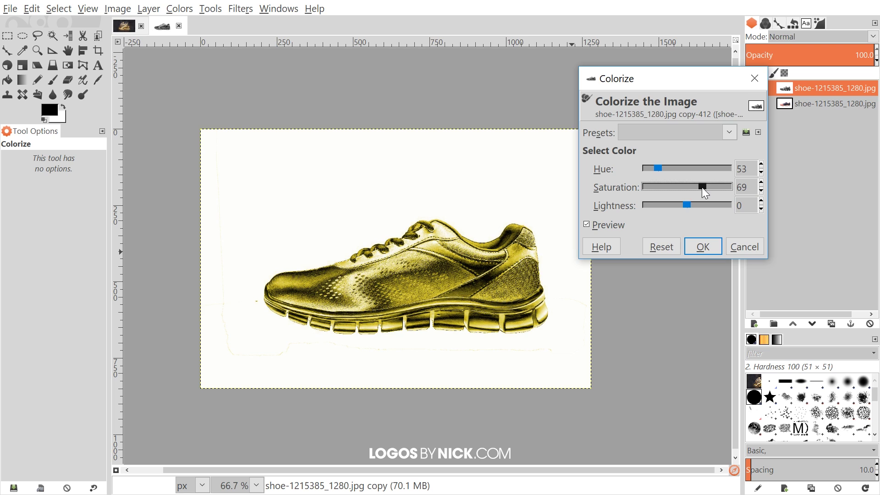
left_click(703, 249)
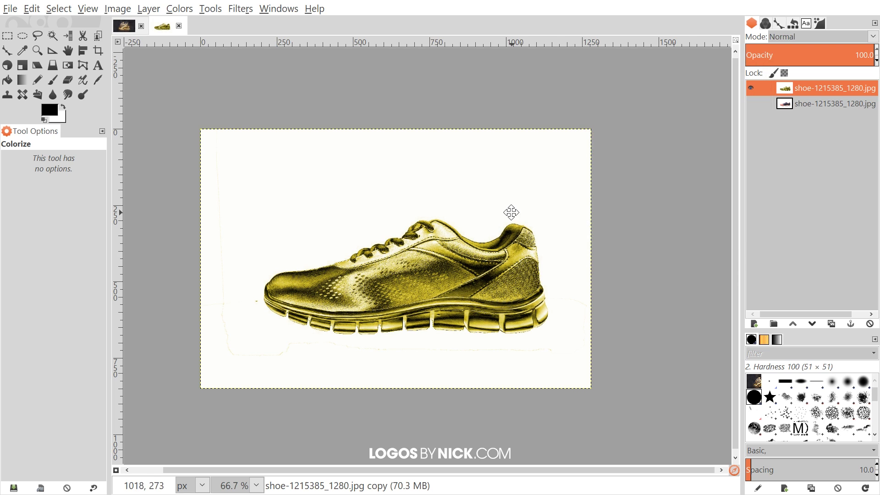
left_click_drag(511, 212, 496, 223)
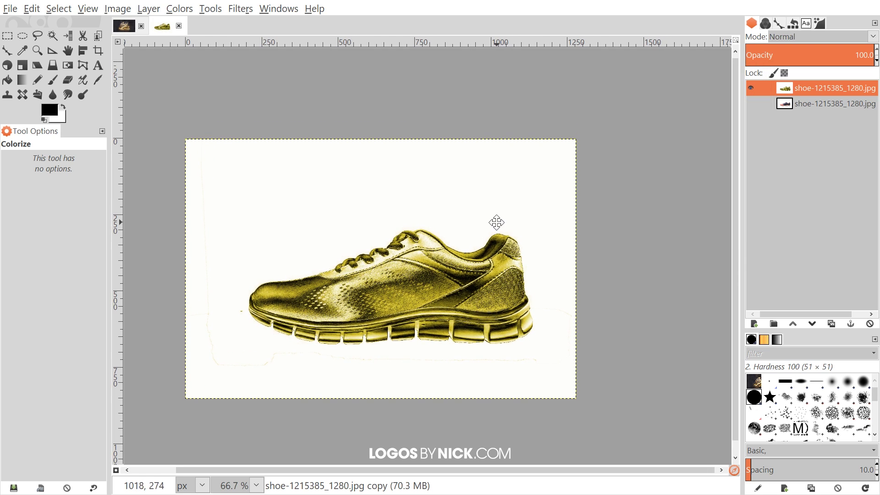
- Apply Levels with input black 17, gamma 0.97 and white 240, comparing with preview
left_click(180, 9)
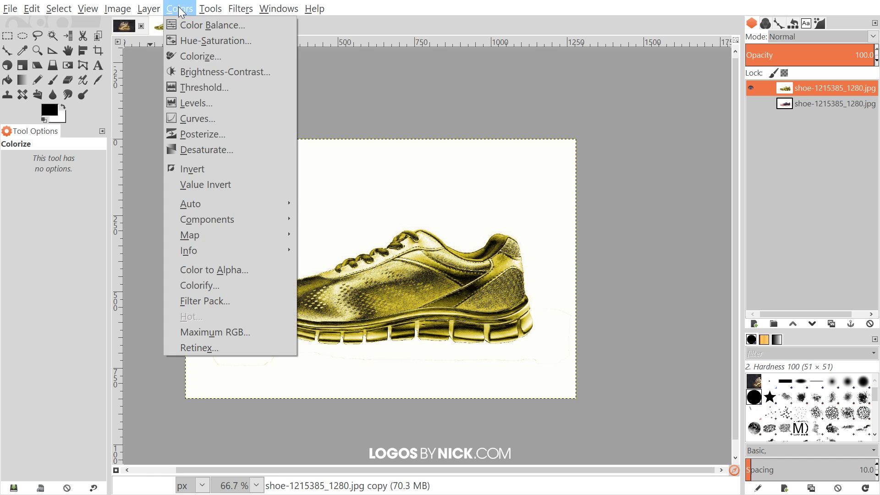
left_click(181, 105)
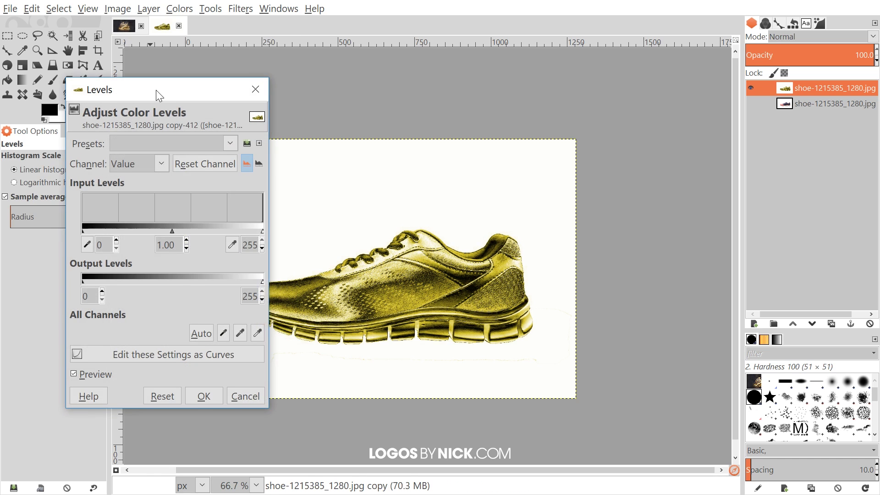
left_click_drag(155, 90, 132, 55)
left_click_drag(59, 194, 68, 197)
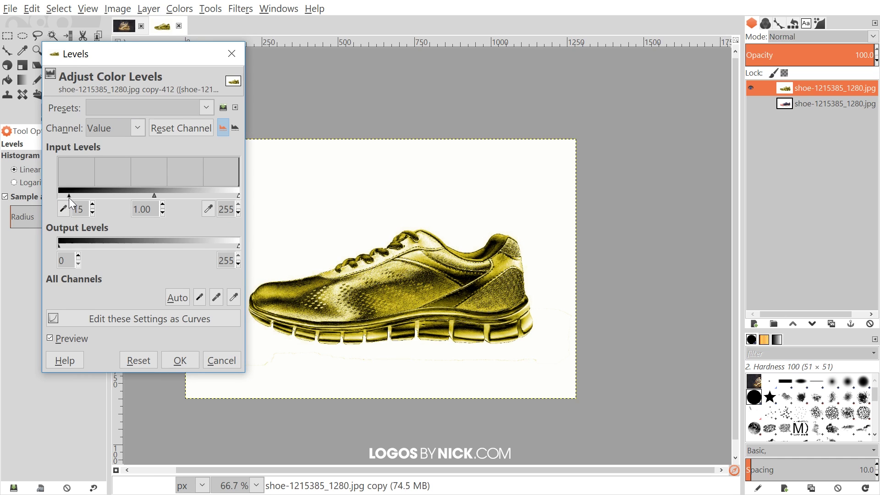
left_click_drag(239, 195, 229, 197)
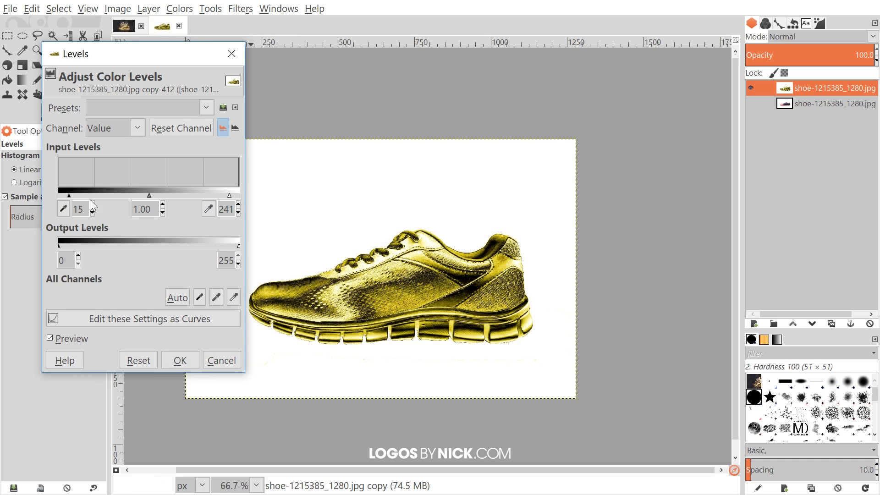
left_click_drag(76, 196, 71, 197)
left_click_drag(229, 194, 227, 195)
mouse_move(150, 194)
left_mouse_down()
mouse_move(159, 193)
mouse_move(147, 196)
left_mouse_up()
left_click(59, 340)
left_click(59, 340)
left_click(59, 339)
left_click(60, 339)
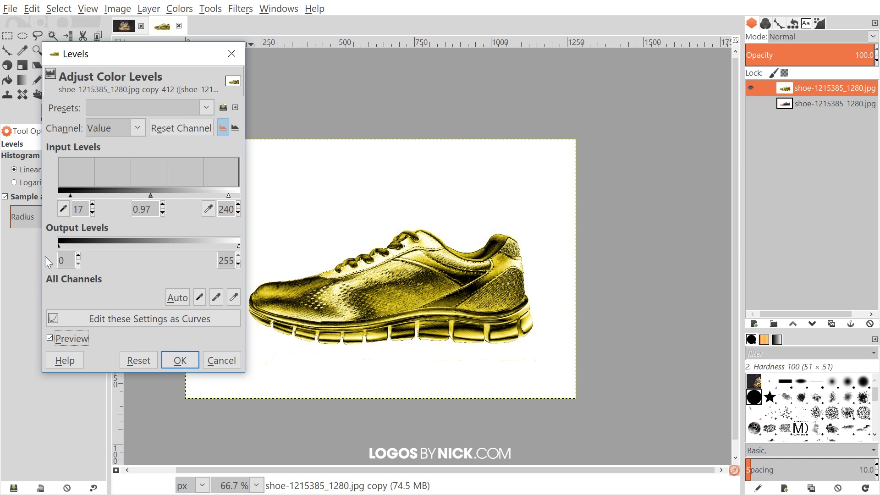
left_click(191, 363)
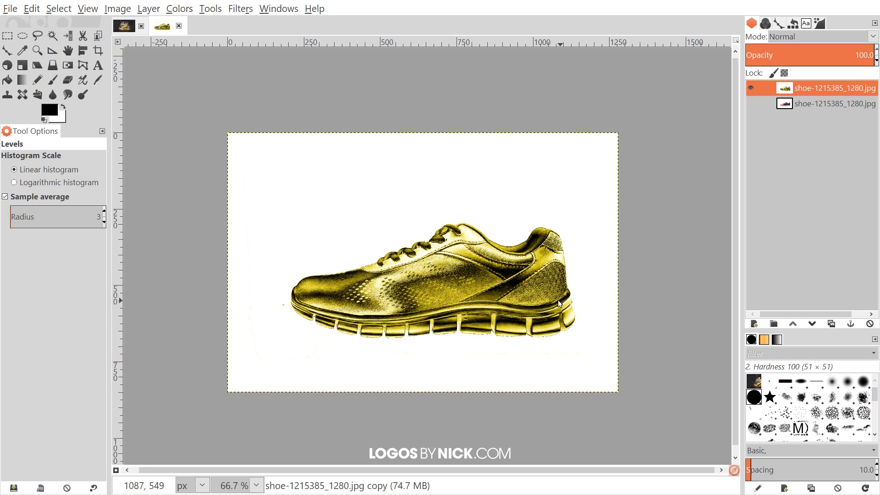
key("minus")
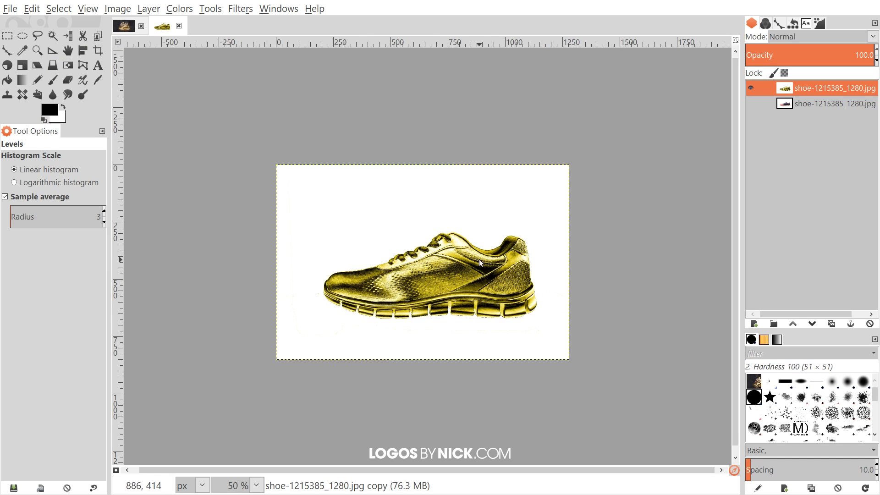
left_click(117, 29)
scroll(614, 330, "down", 5)
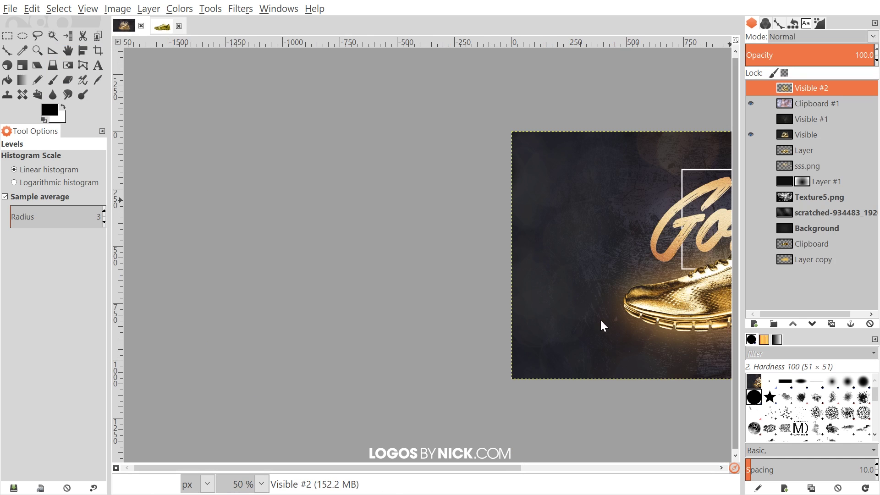
left_click_drag(617, 232, 255, 216)
scroll(383, 240, "left", 2)
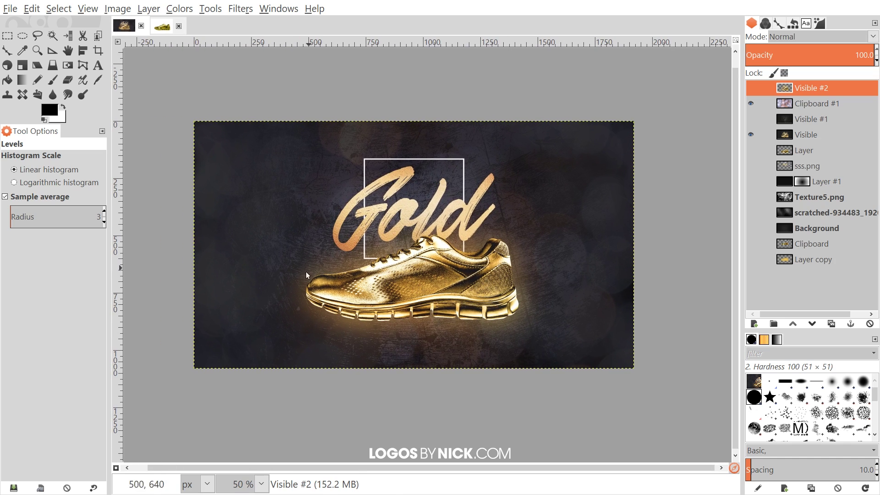
left_click(161, 27)
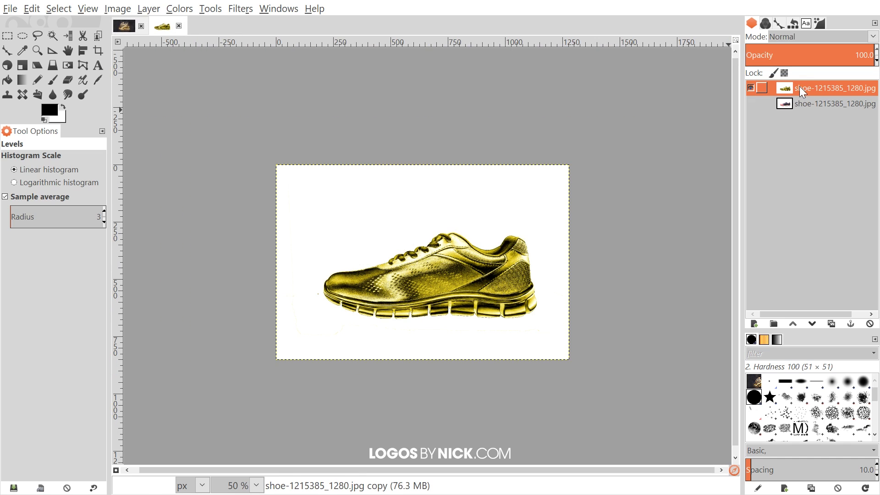
- Fuzzy-select the white background, delete it to transparency, and clear the selection
left_click(52, 36)
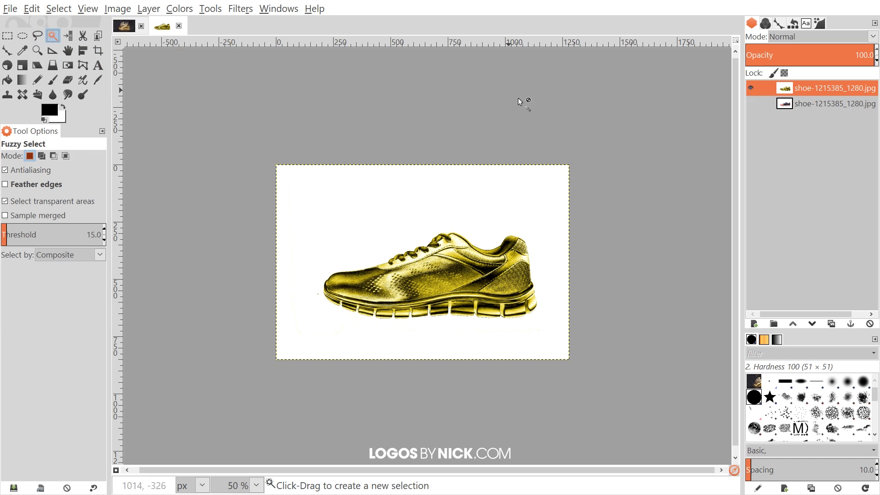
left_click(378, 205)
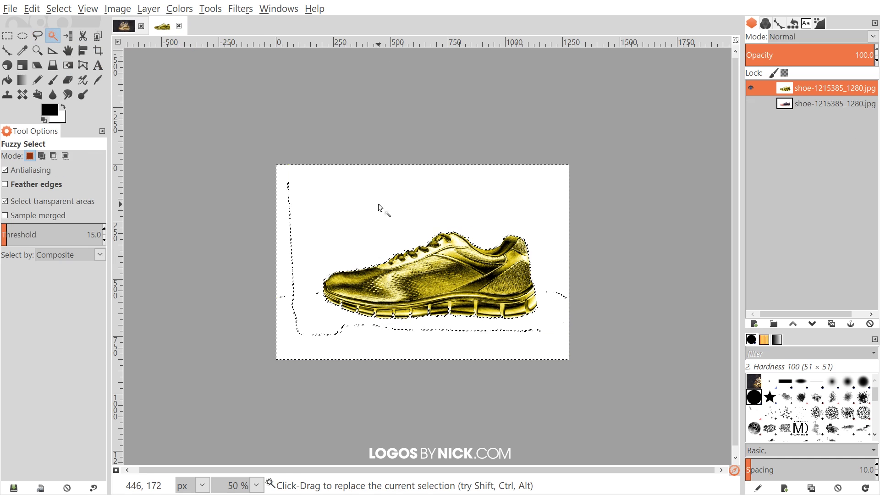
key("Delete")
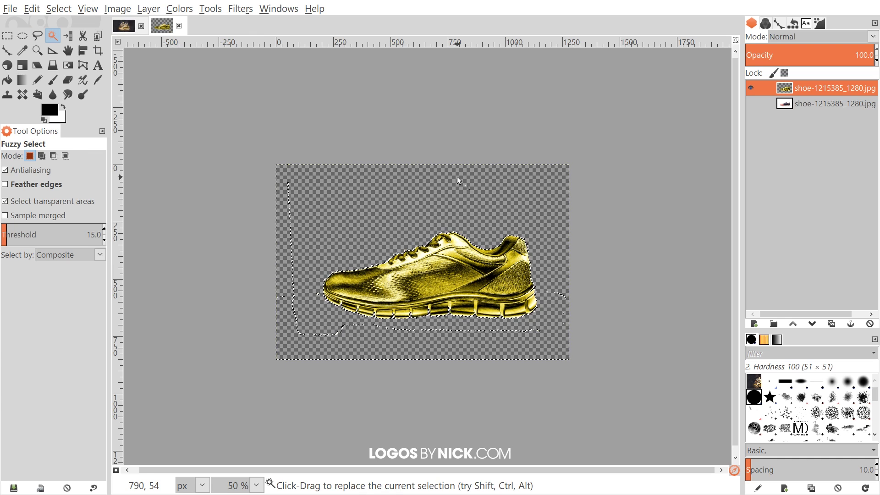
scroll(388, 314, "up", 2)
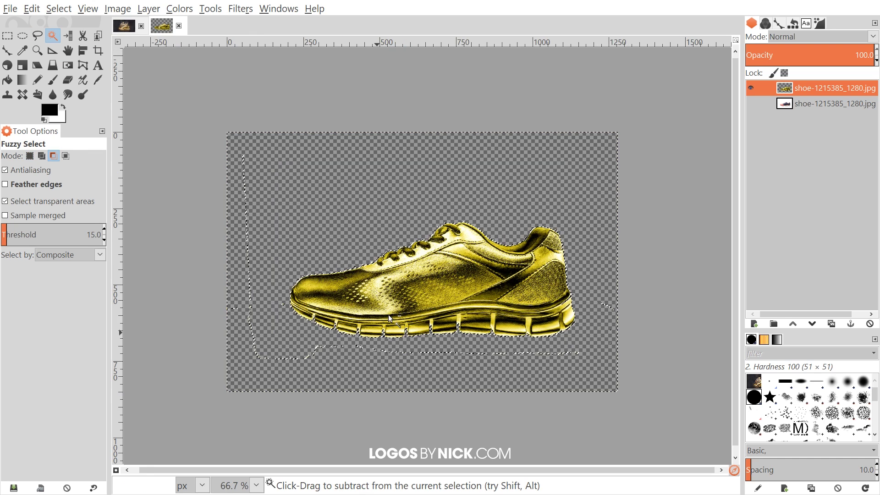
scroll(448, 315, "down", 1)
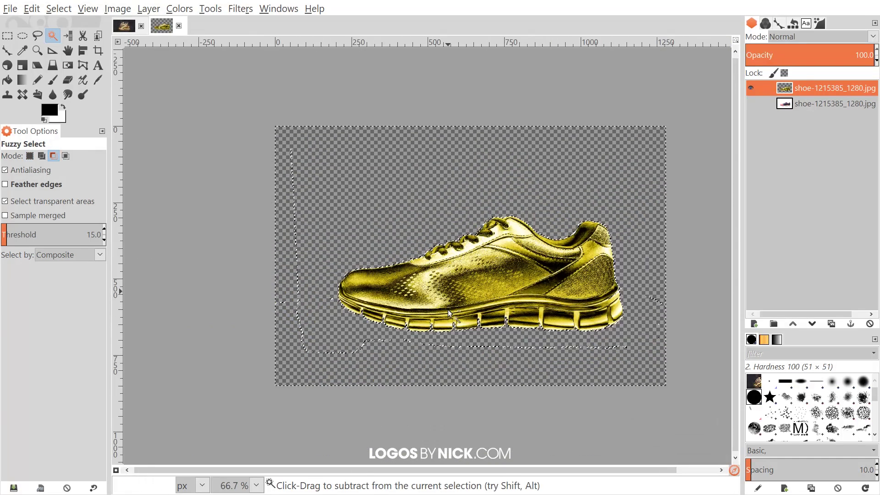
left_click(59, 10)
left_click(74, 40)
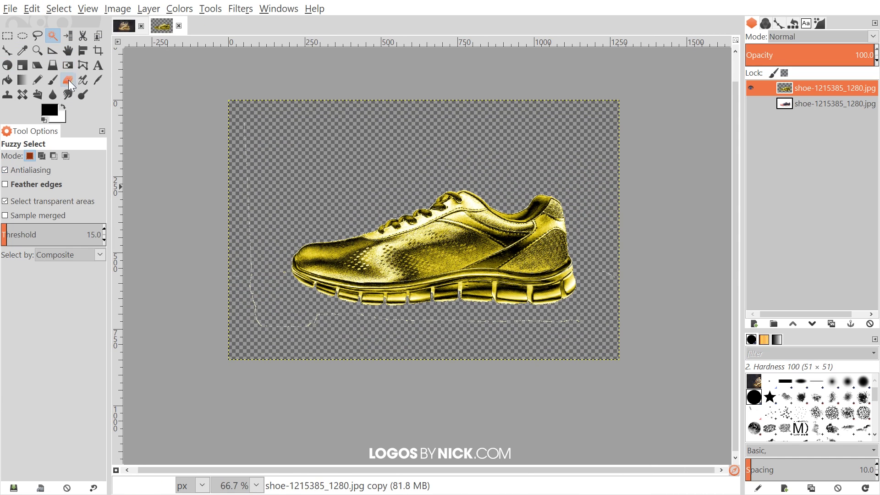
left_click_drag(285, 222, 318, 242)
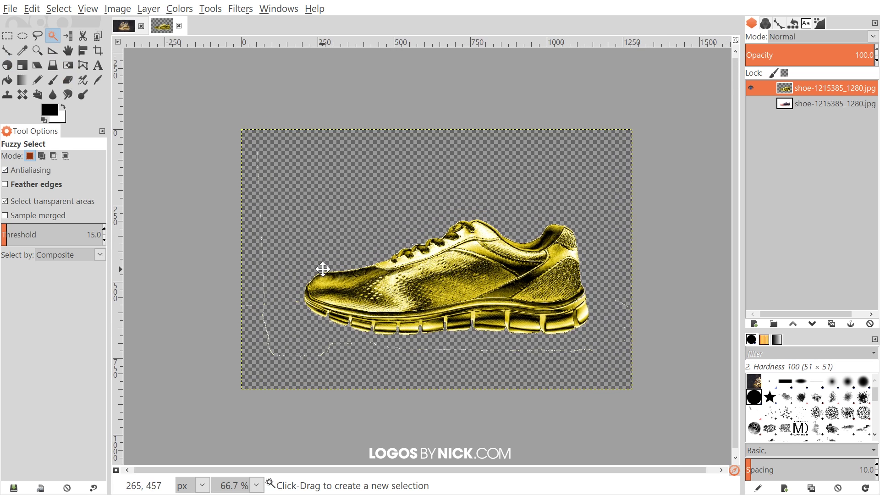
scroll(322, 262, "up", 1)
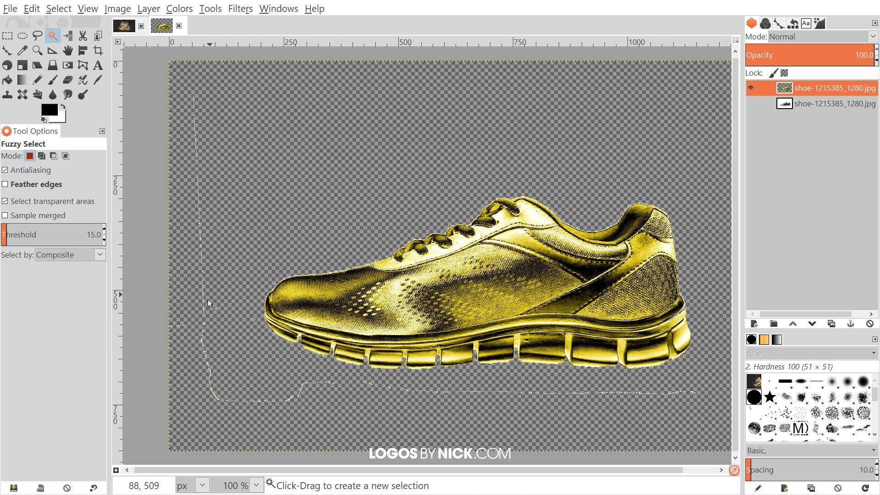
scroll(523, 383, "down", 1)
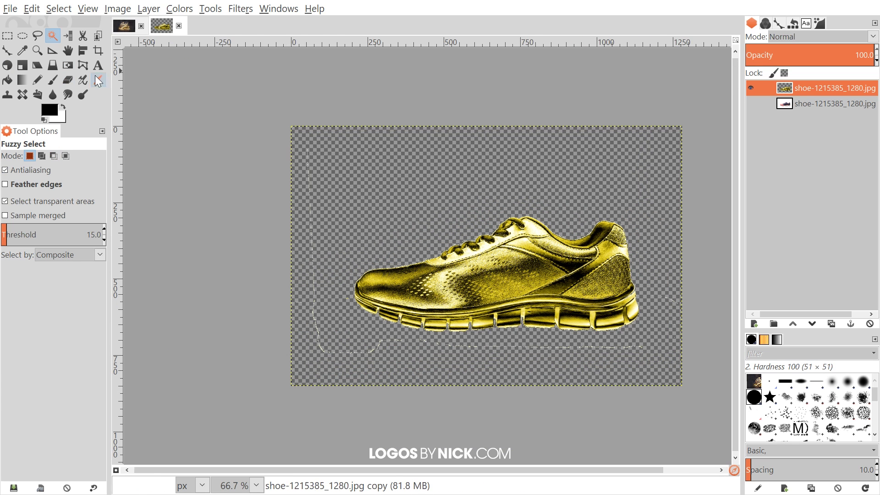
- Erase the leftover outline traces around the shoe and along the bottom edge
left_click(68, 79)
mouse_move(299, 162)
left_mouse_down()
mouse_move(253, 131)
mouse_move(264, 260)
mouse_move(342, 339)
mouse_move(390, 343)
left_mouse_up()
left_click_drag(466, 347, 601, 347)
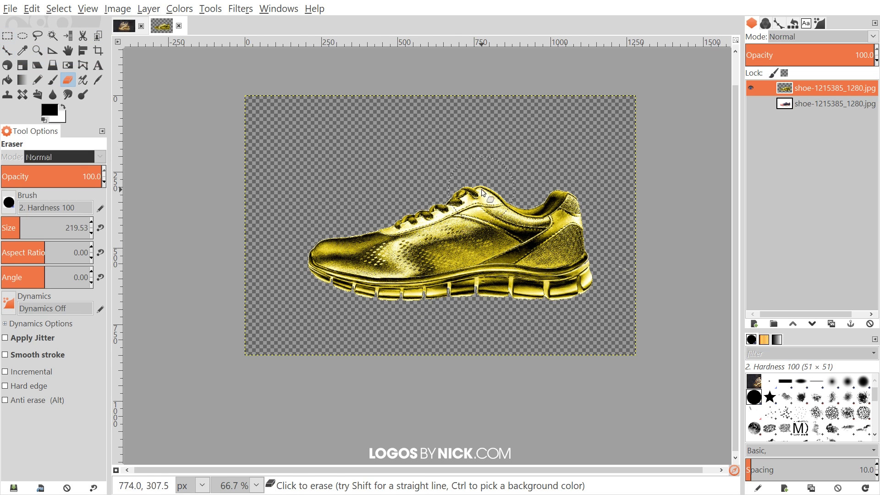
left_click_drag(478, 338, 408, 392)
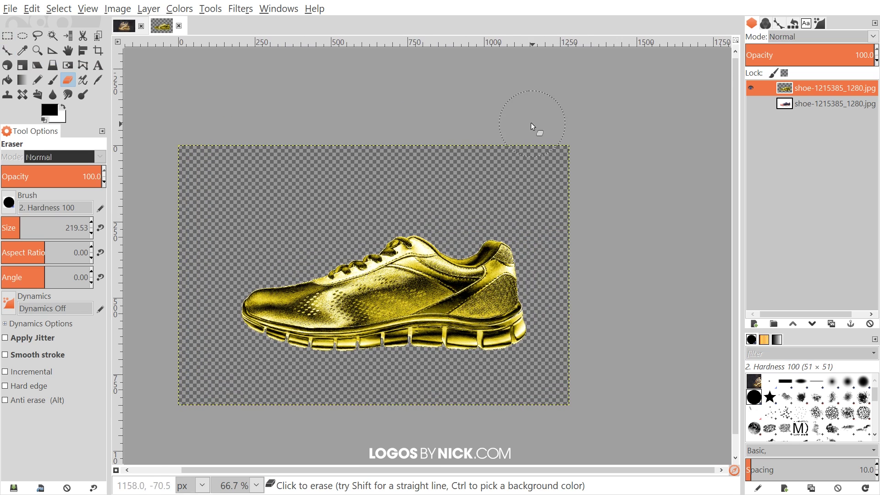
scroll(284, 214, "left", 2)
scroll(564, 363, "down", 1)
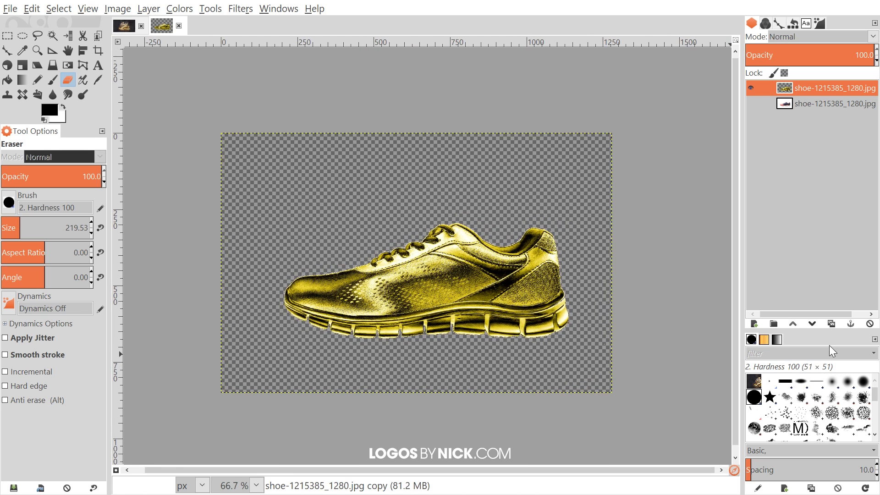
- Add a new transparent layer, fill it with black, and move it beneath the shoe layer
left_click(754, 327)
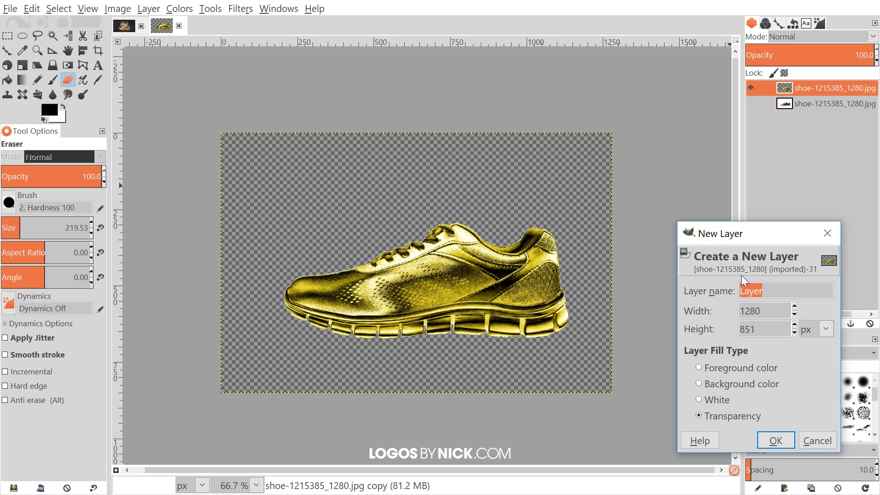
left_click(776, 434)
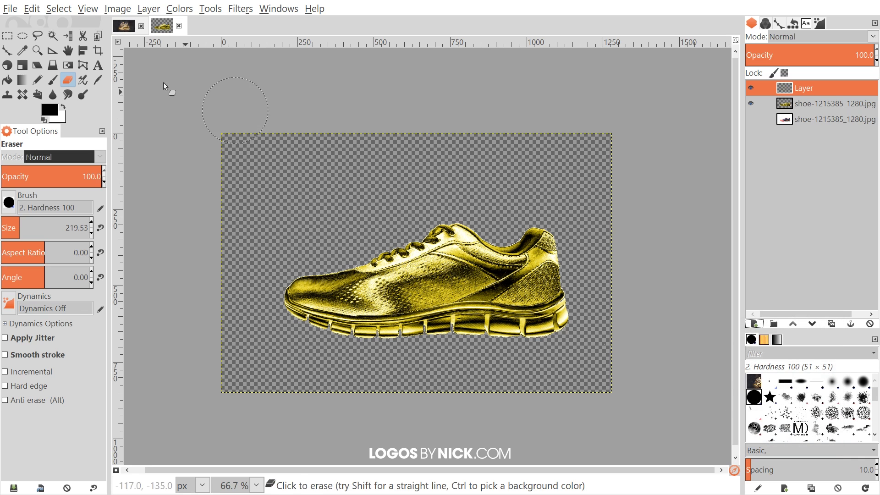
left_click(19, 8)
mouse_move(31, 8)
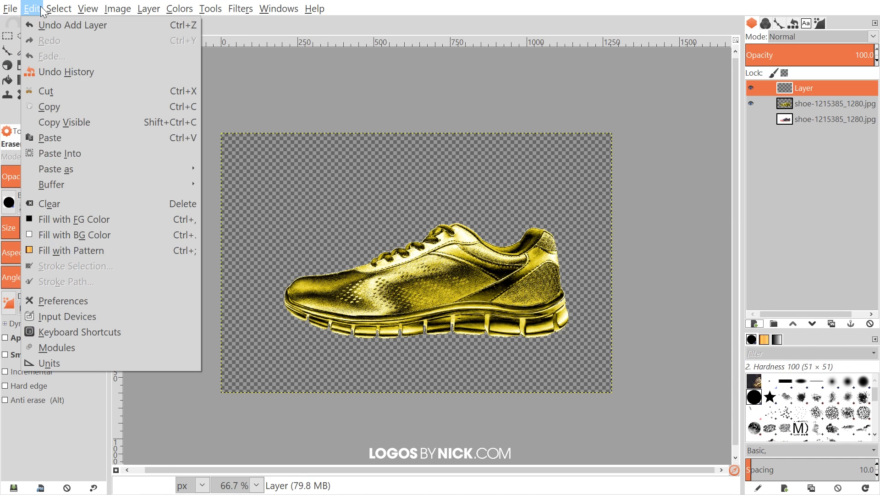
left_click(89, 218)
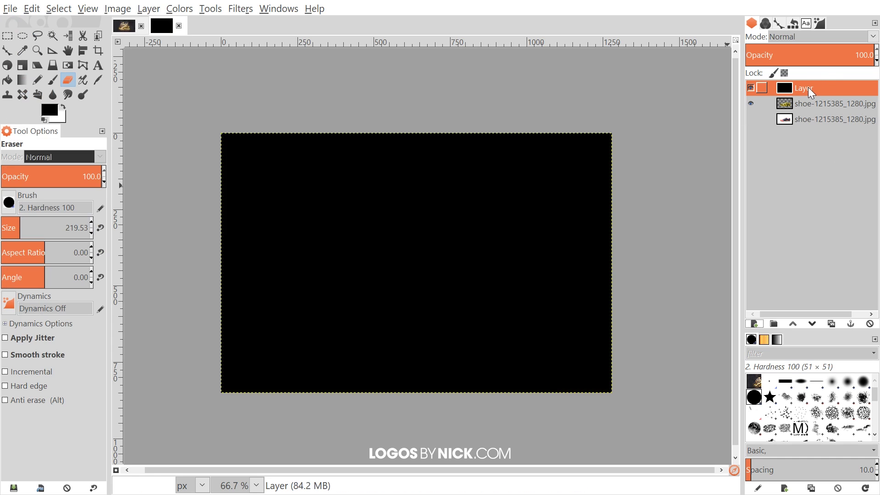
mouse_move(808, 87)
left_mouse_down()
mouse_move(829, 95)
mouse_move(810, 101)
left_mouse_up()
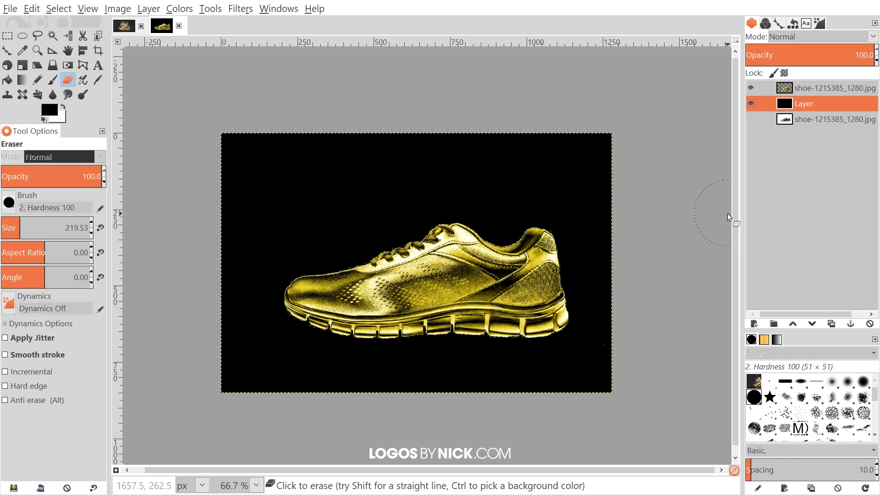
left_click(754, 323)
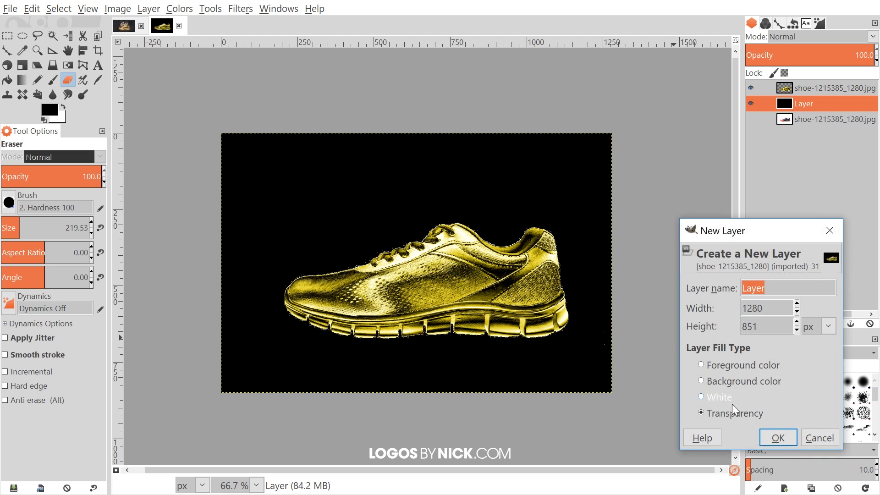
- Add transparent Layer #1 and load the shoe layer's alpha as a selection
left_click(782, 436)
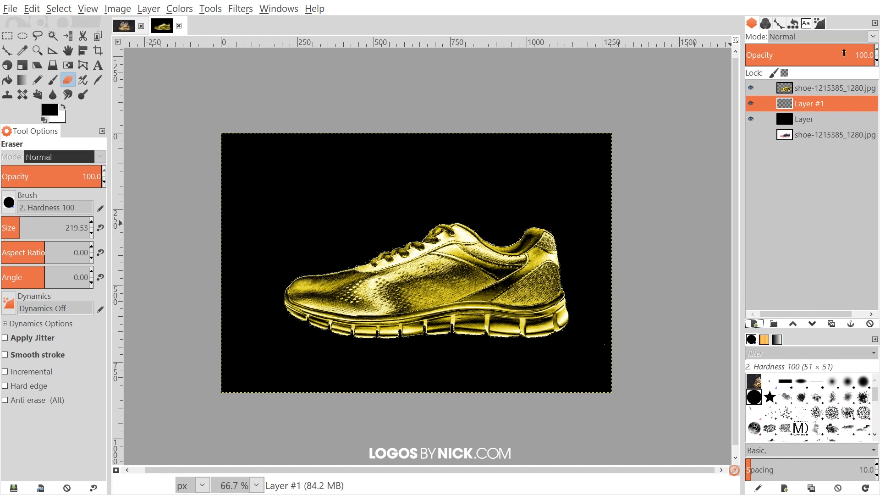
left_click(806, 88)
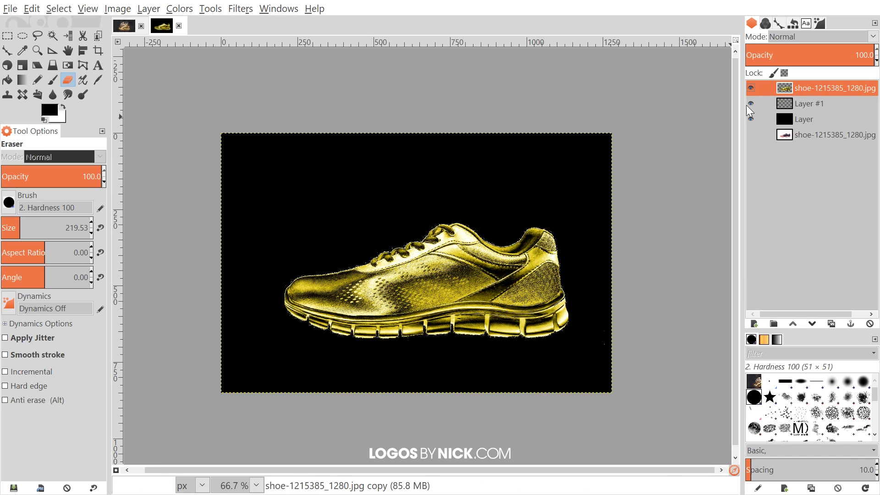
right_click(796, 82)
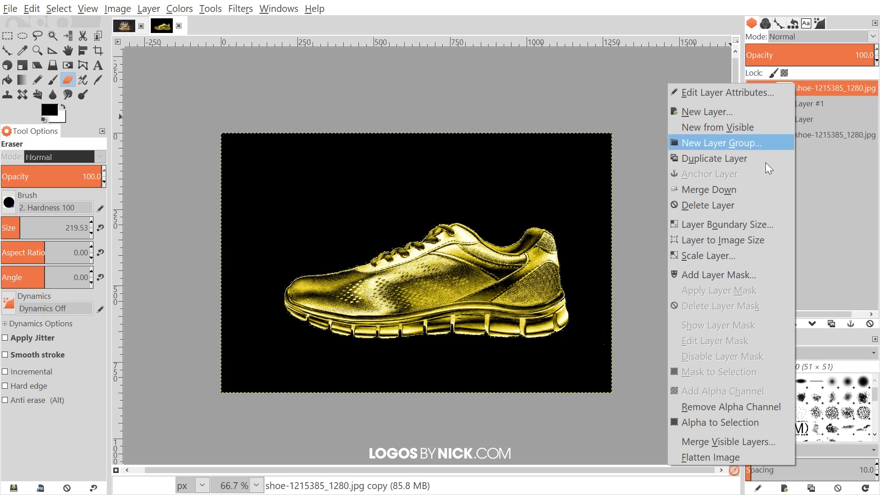
left_click(714, 422)
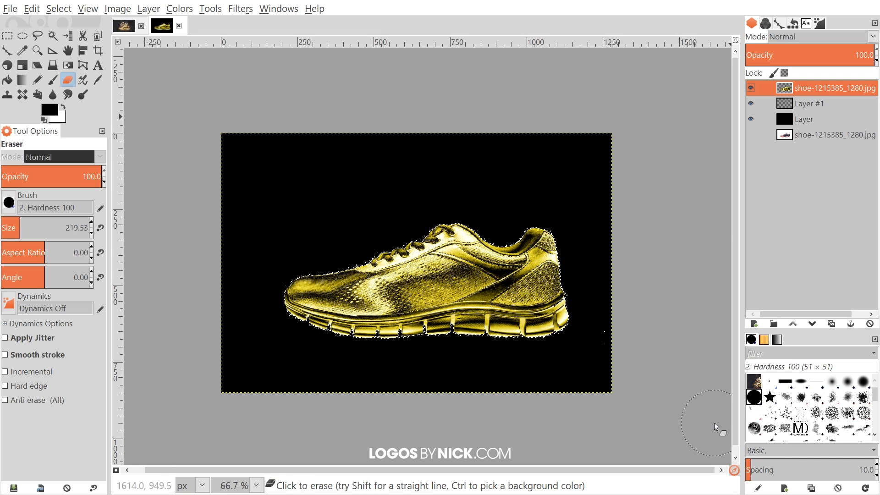
- Grow the shoe selection outward by 15 px
left_click(59, 8)
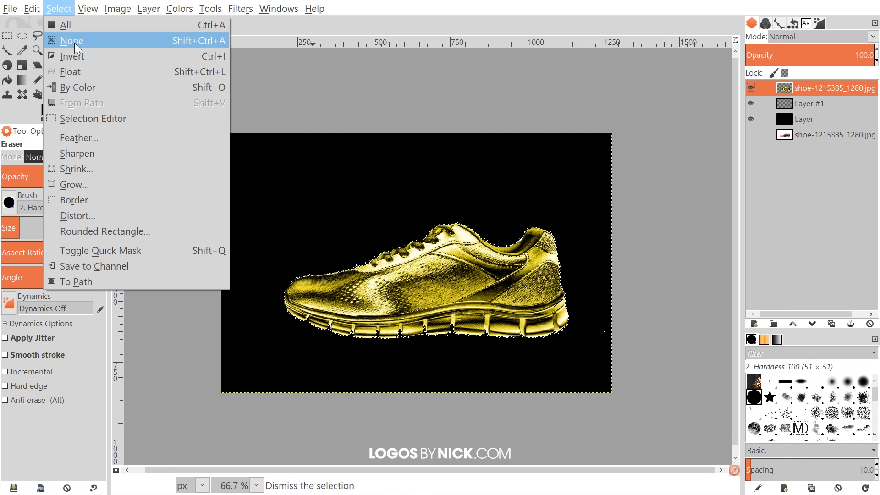
left_click(87, 183)
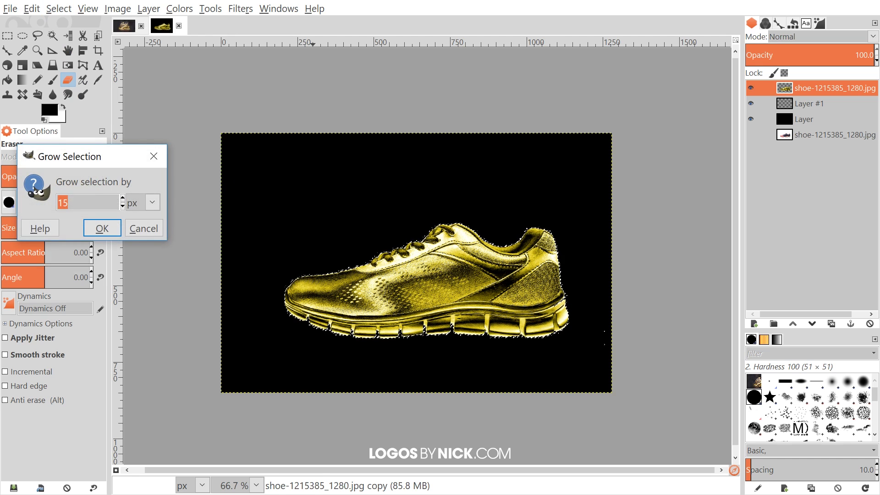
left_click(100, 229)
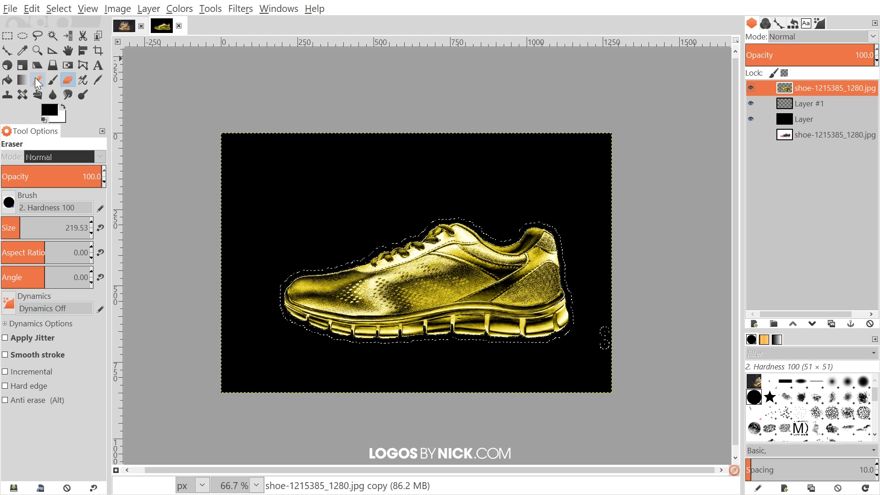
- Sample the shoe's tones and set the foreground colour to orange e29f19
left_click(20, 51)
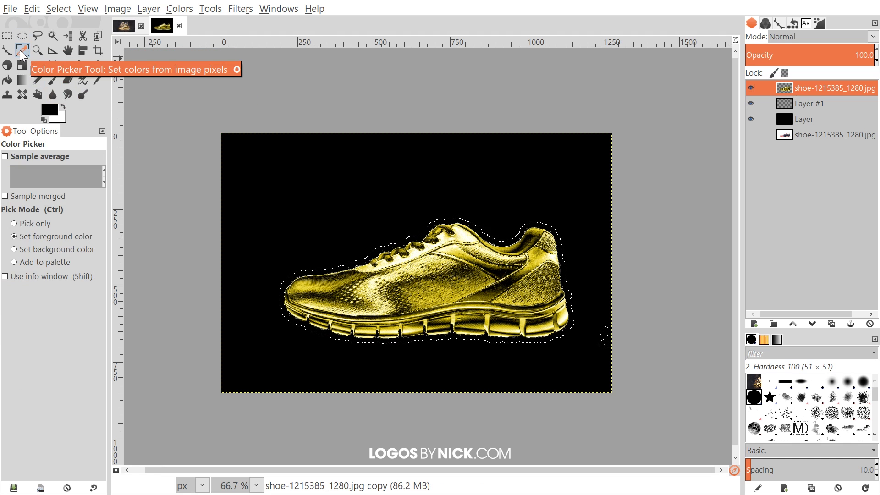
left_click(422, 317)
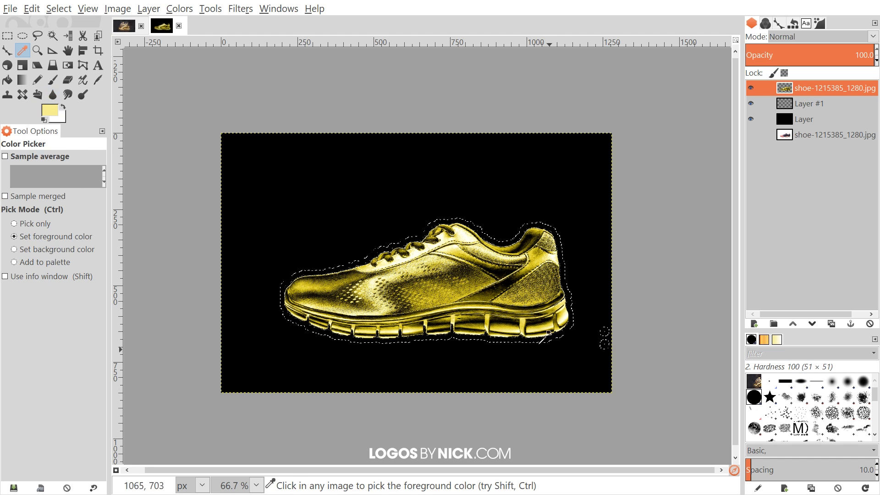
left_click(499, 326)
left_click(509, 331)
left_click(453, 294)
left_click(439, 307)
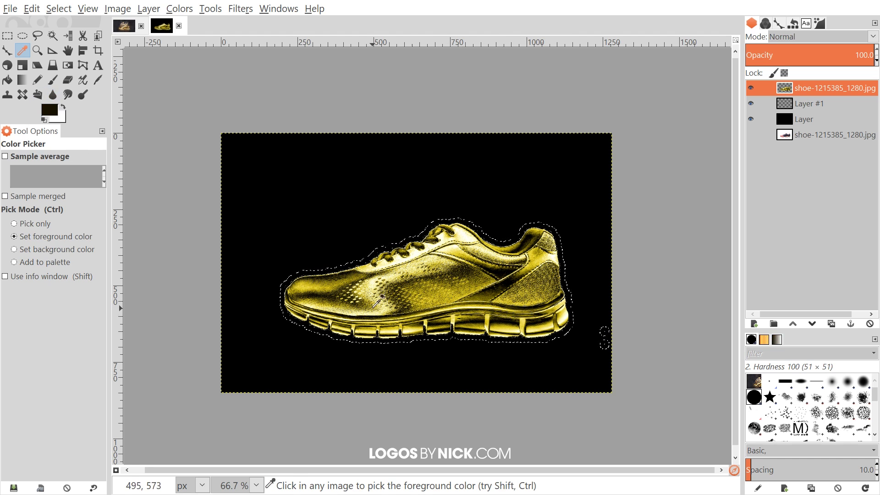
left_click(393, 326)
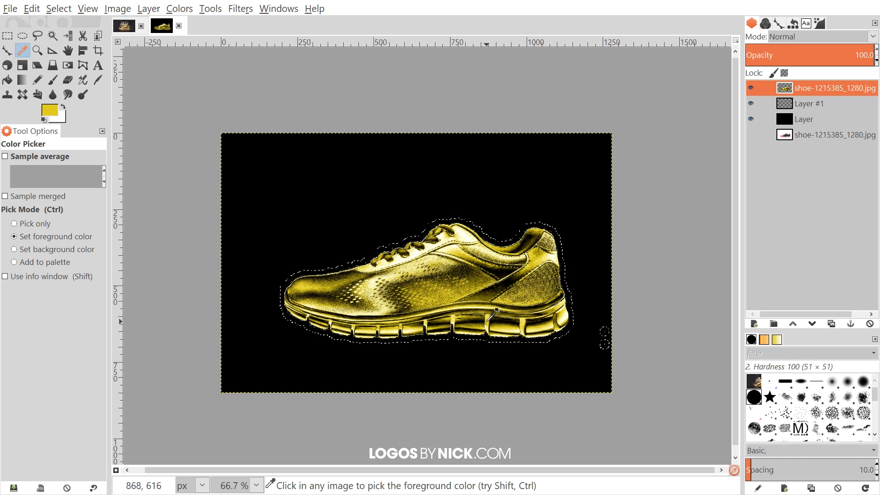
left_click(50, 110)
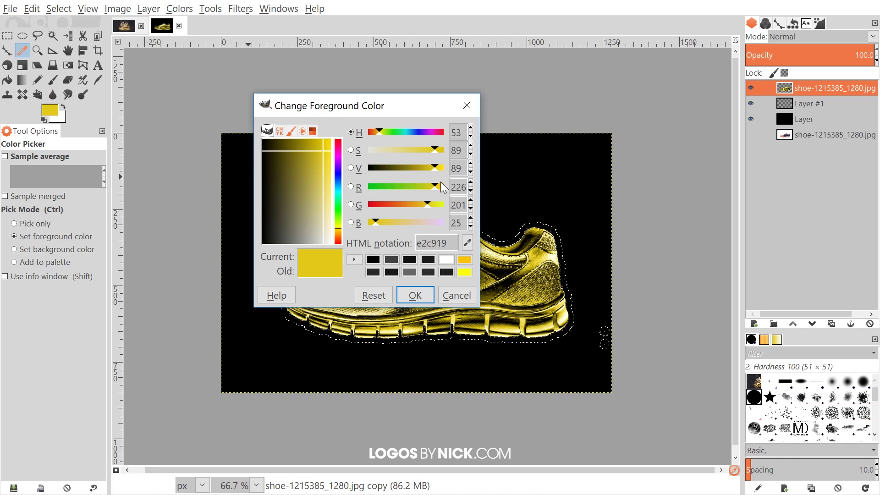
left_click_drag(426, 204, 415, 201)
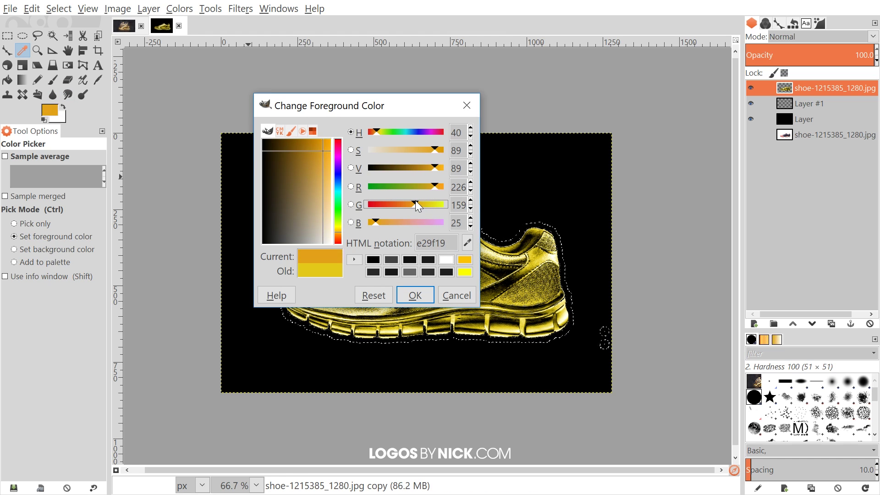
left_click(415, 296)
- Fill the grown selection on Layer #1 with the orange foreground colour, then deselect
scroll(533, 305, "up", 1)
scroll(534, 305, "right", 1)
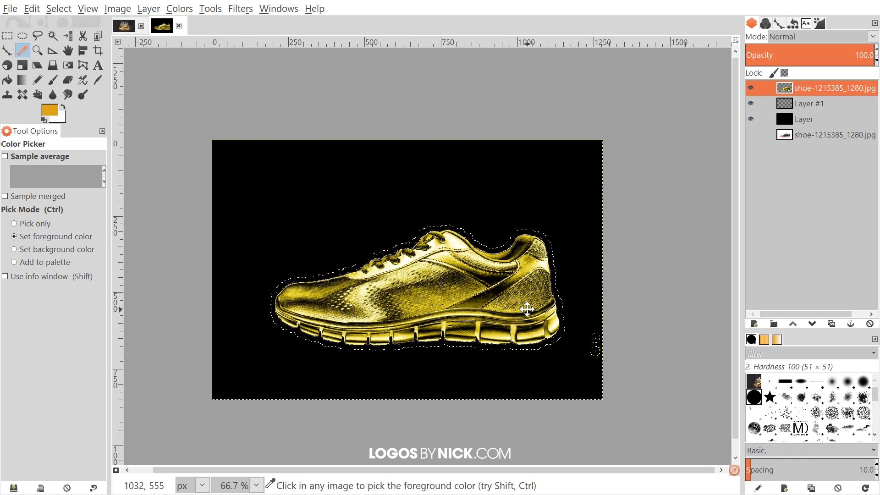
left_click(811, 103)
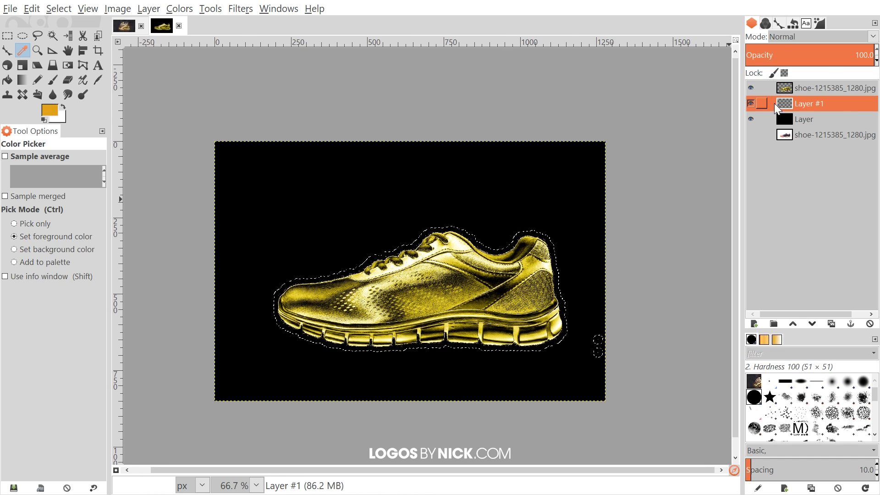
left_click(29, 9)
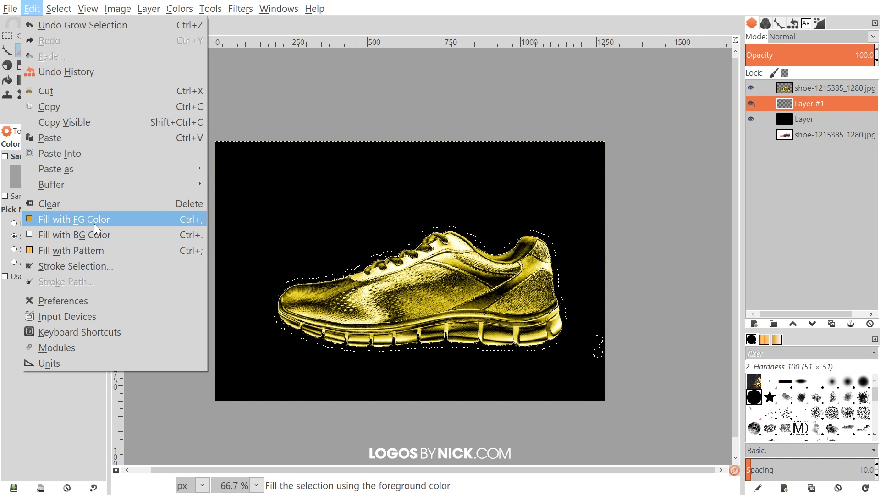
left_click(98, 219)
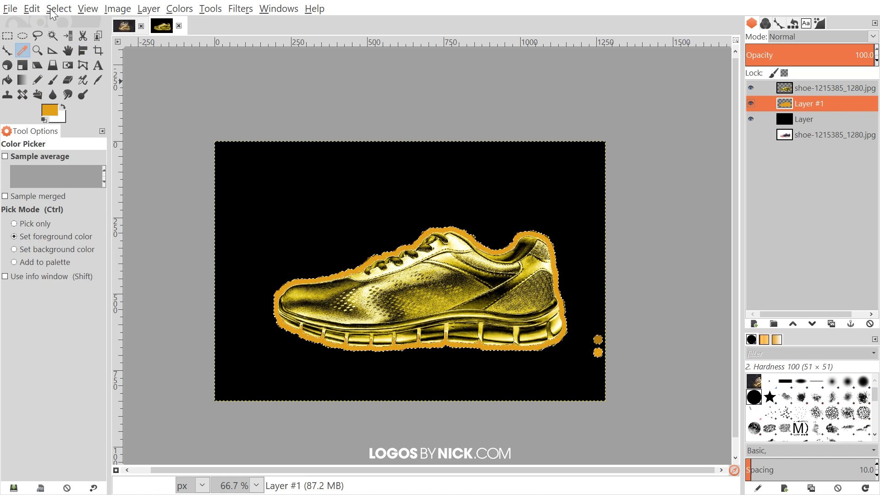
left_click(30, 9)
mouse_move(54, 10)
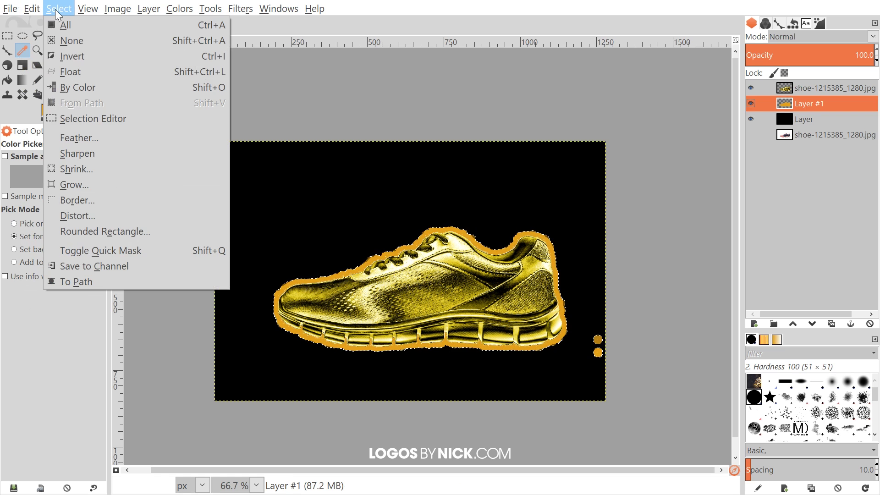
left_click(76, 41)
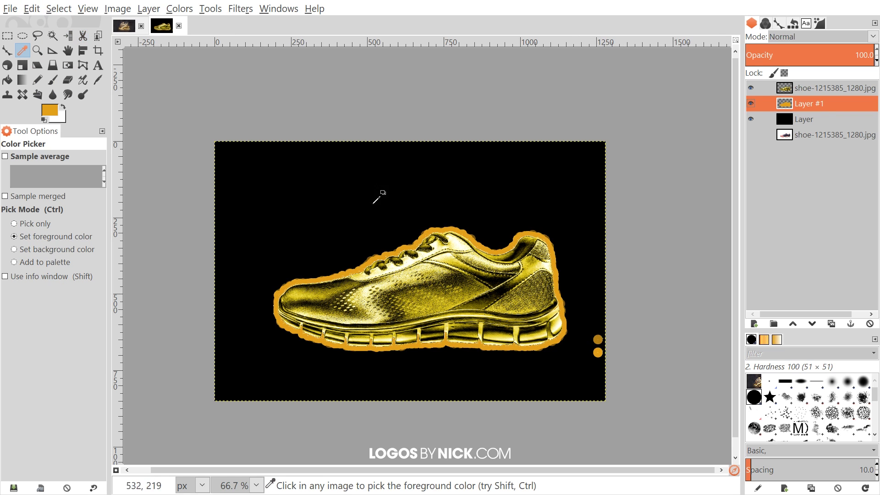
- Erase the two stray orange dots to the right of the shoe
left_click(68, 80)
left_click(618, 353)
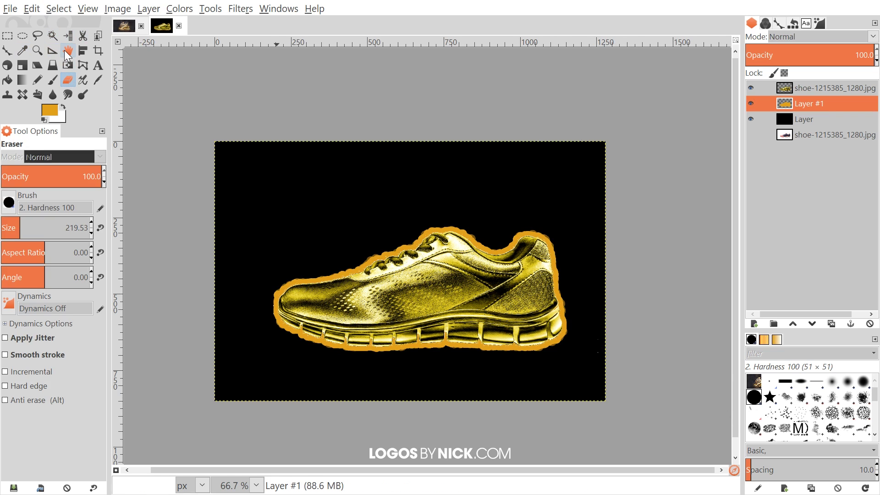
left_click(244, 10)
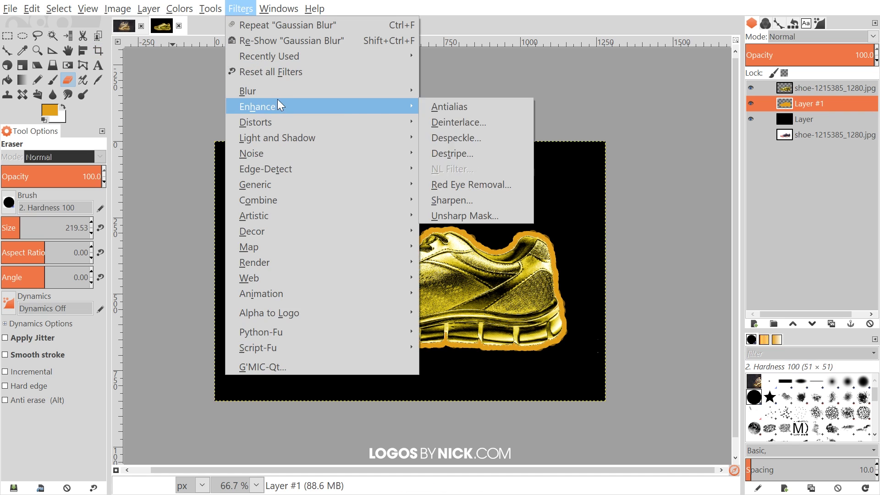
- Apply a 250 px Gaussian Blur to the orange layer to spread it into a glow
mouse_move(285, 91)
left_click(508, 105)
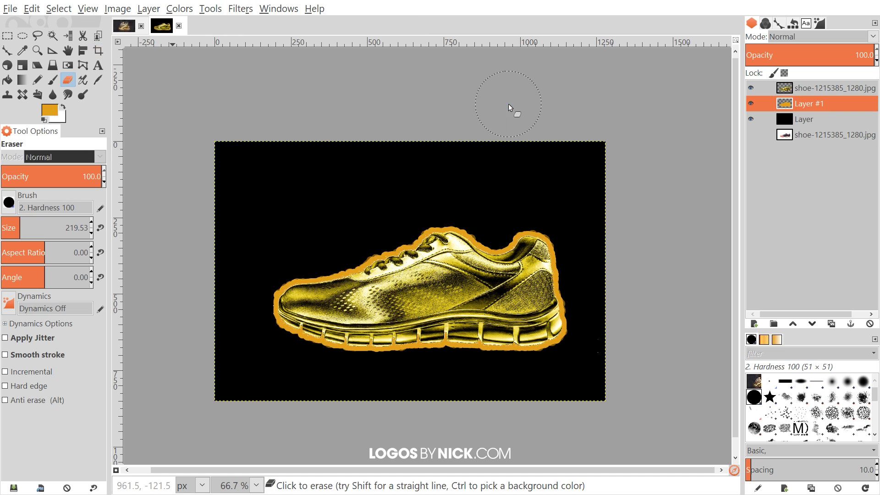
left_click_drag(431, 159, 635, 96)
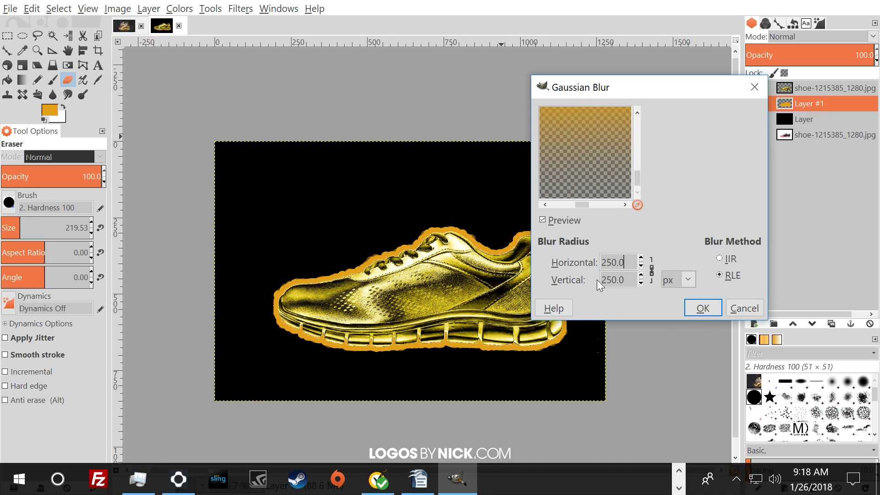
left_click(703, 308)
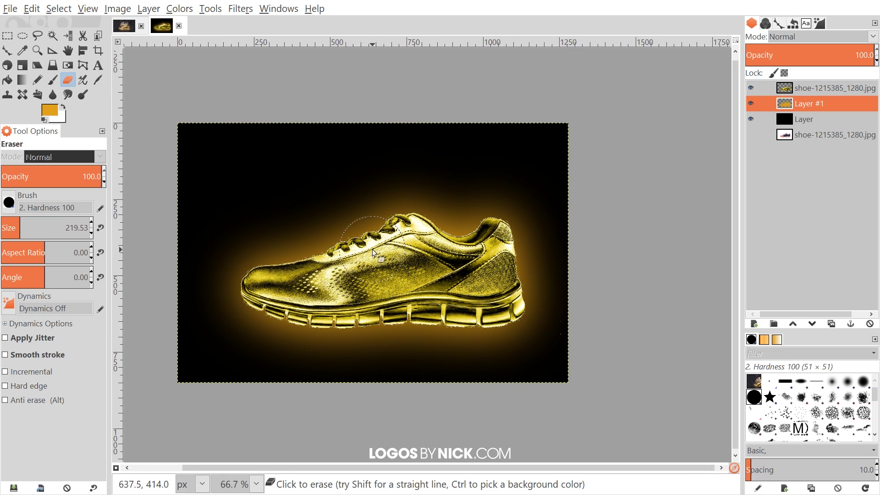
- Lower the glow layer's opacity to 57.1
left_click_drag(828, 53, 819, 55)
scroll(440, 248, "right", 1)
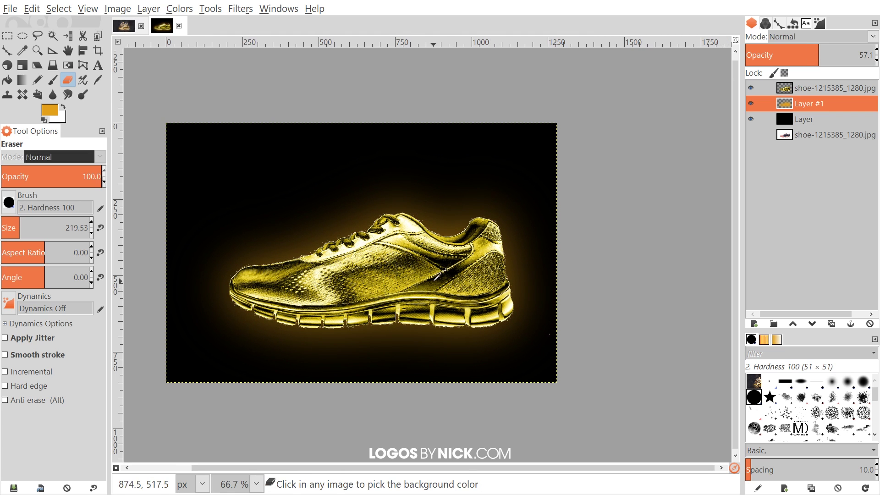
scroll(440, 285, "down", 1)
scroll(527, 294, "left", 3)
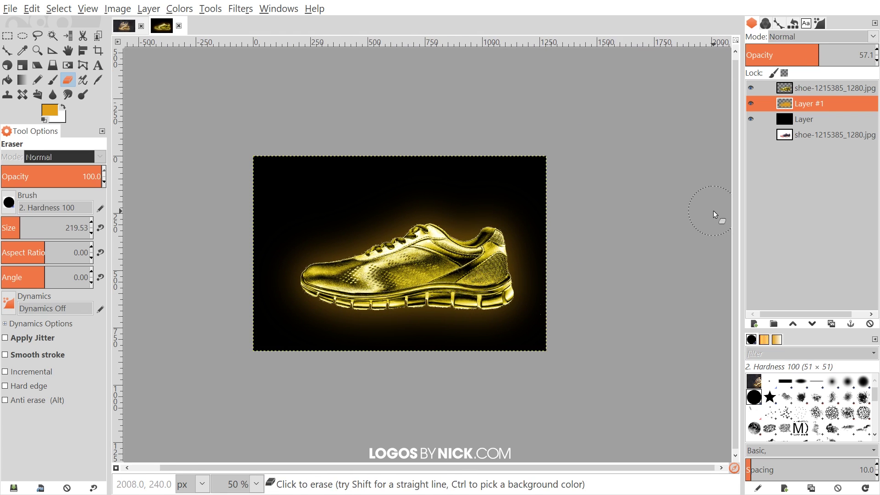